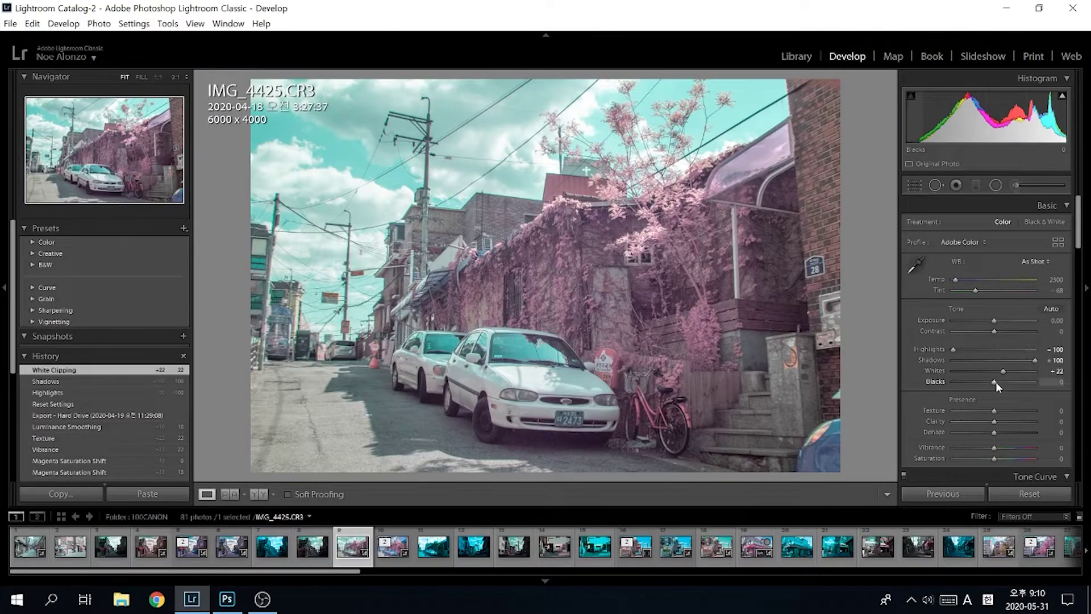
Set Blacks to -21, shift Aqua, Magenta and Purple hue/saturation, and set Vibrance to +38.
left_click_drag(995, 381, 985, 382)
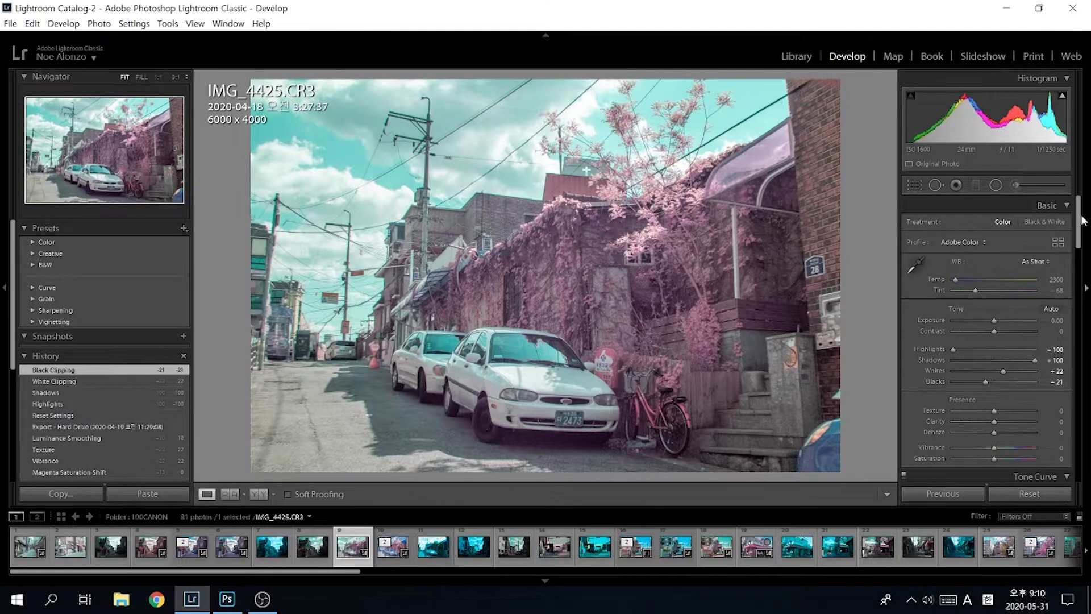
left_click_drag(1082, 220, 1082, 246)
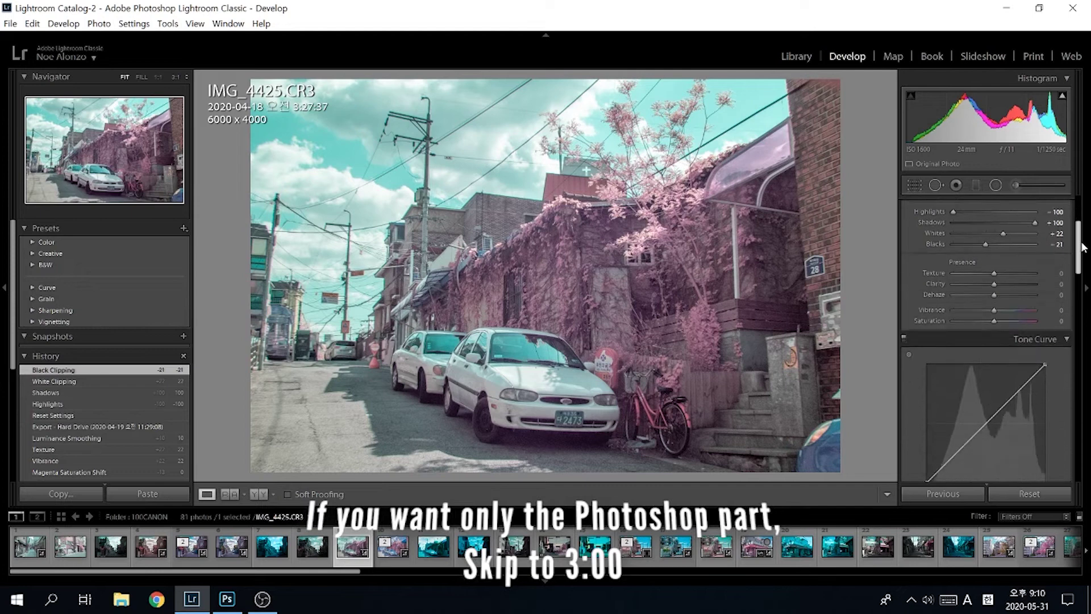
scroll(988, 392, "down", 5)
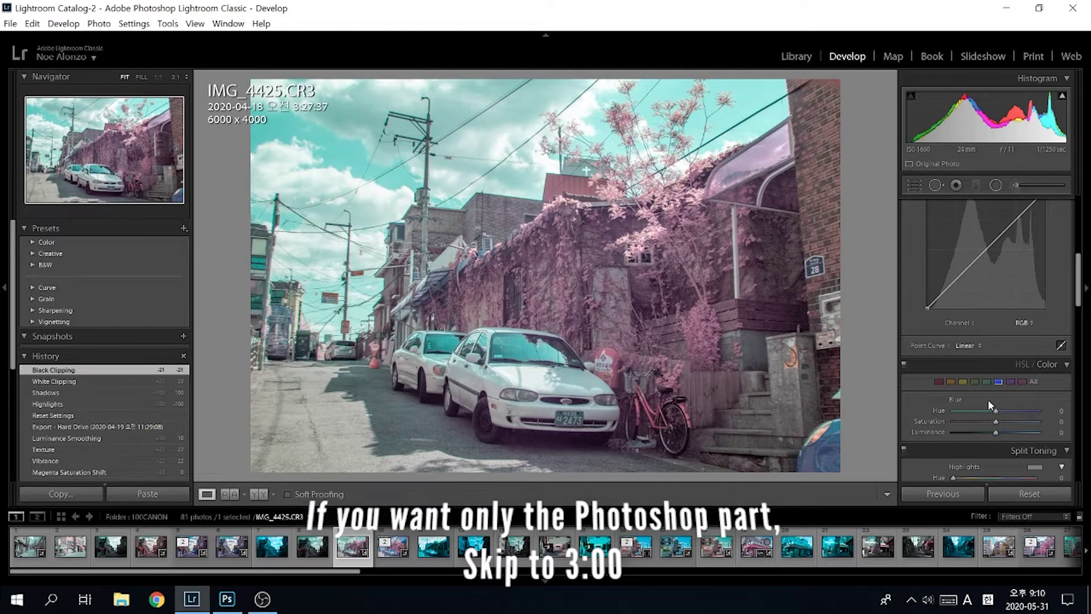
mouse_move(995, 410)
left_mouse_down()
mouse_move(1021, 410)
mouse_move(1012, 418)
left_mouse_up()
left_click(1021, 382)
left_click(1011, 381)
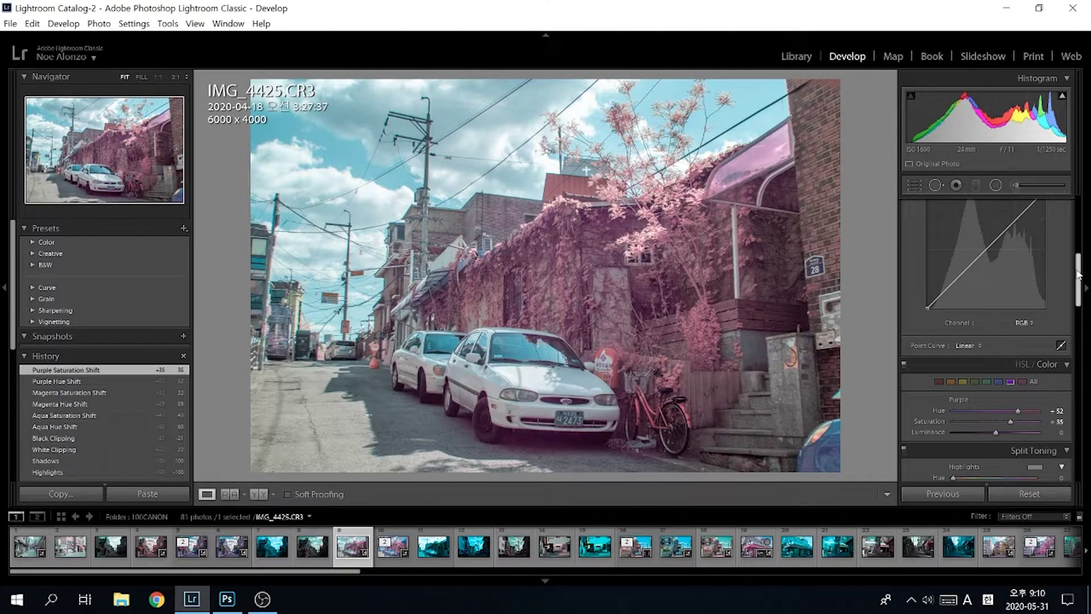
left_click_drag(1079, 257, 1079, 218)
scroll(1005, 340, "down", 3)
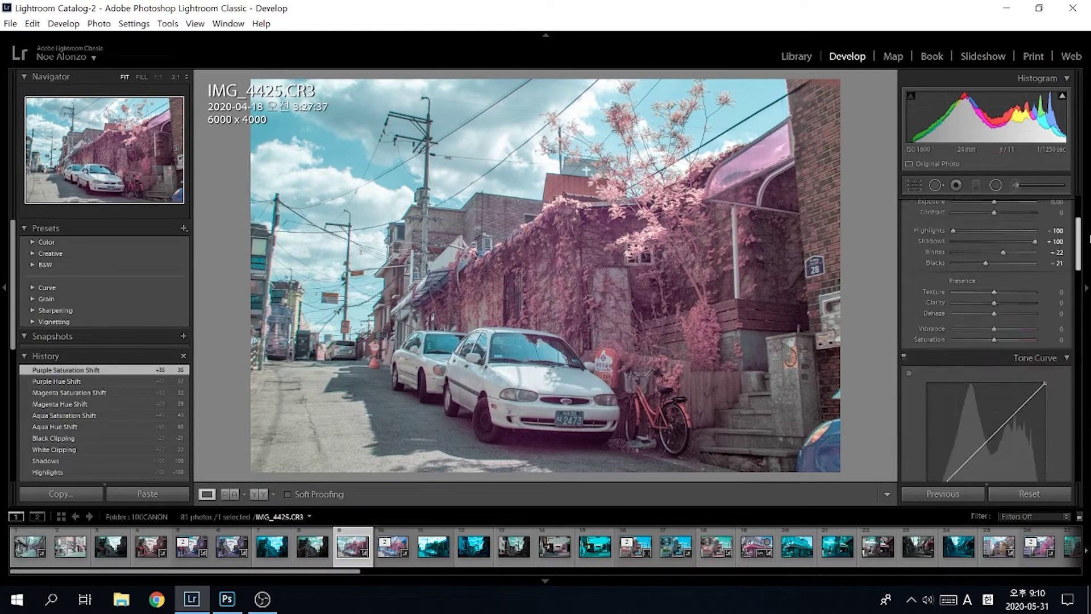
left_click_drag(993, 358, 1008, 359)
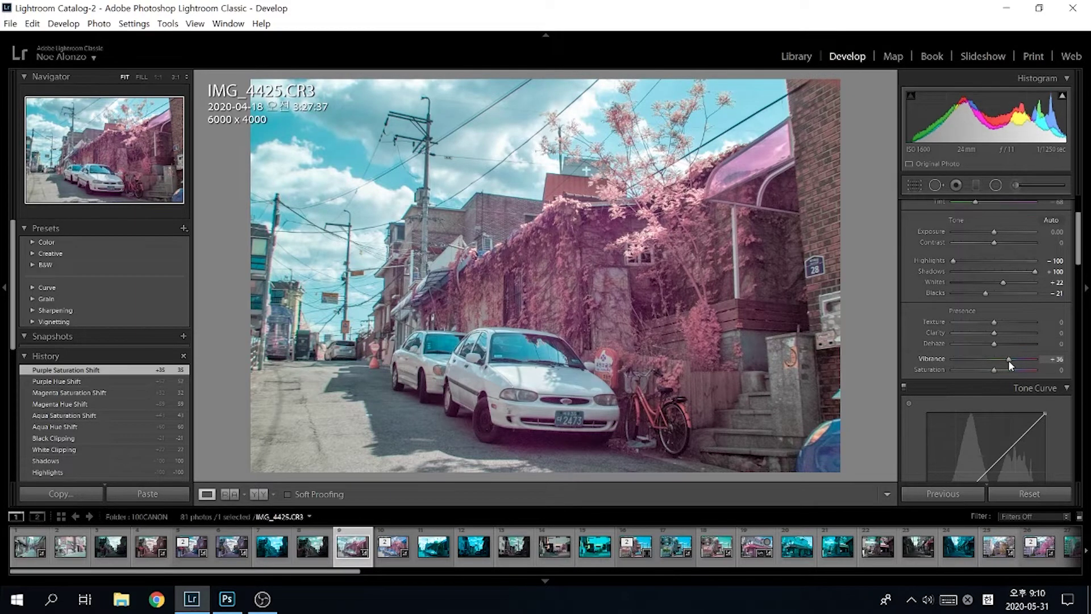
left_click_drag(1010, 361, 1010, 361)
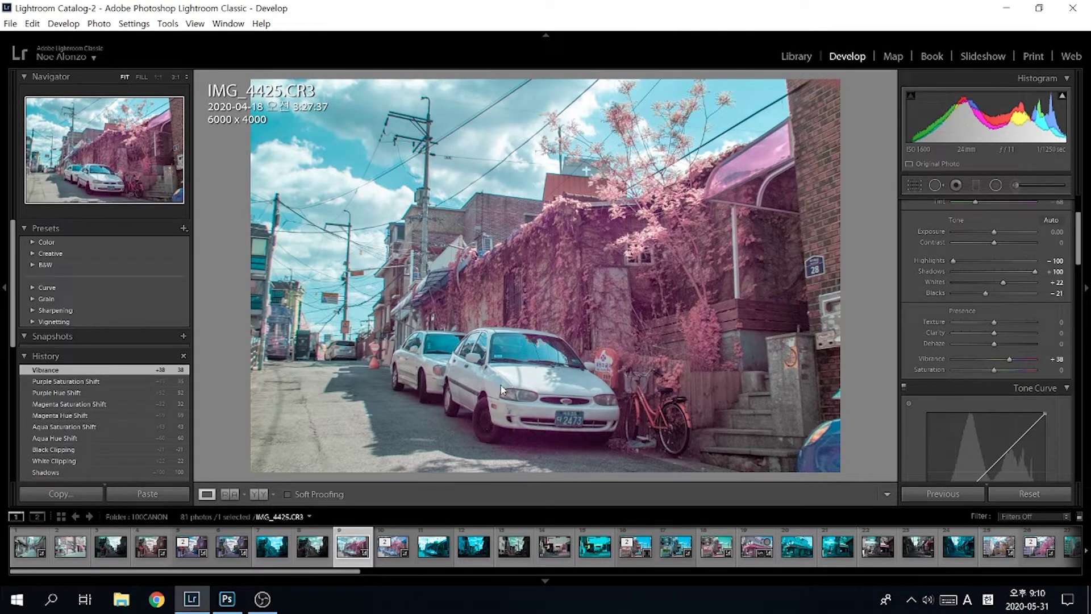
Export the edited infrared photo as a JPEG into an 'edits' desktop subfolder.
left_click(11, 24)
left_click(52, 191)
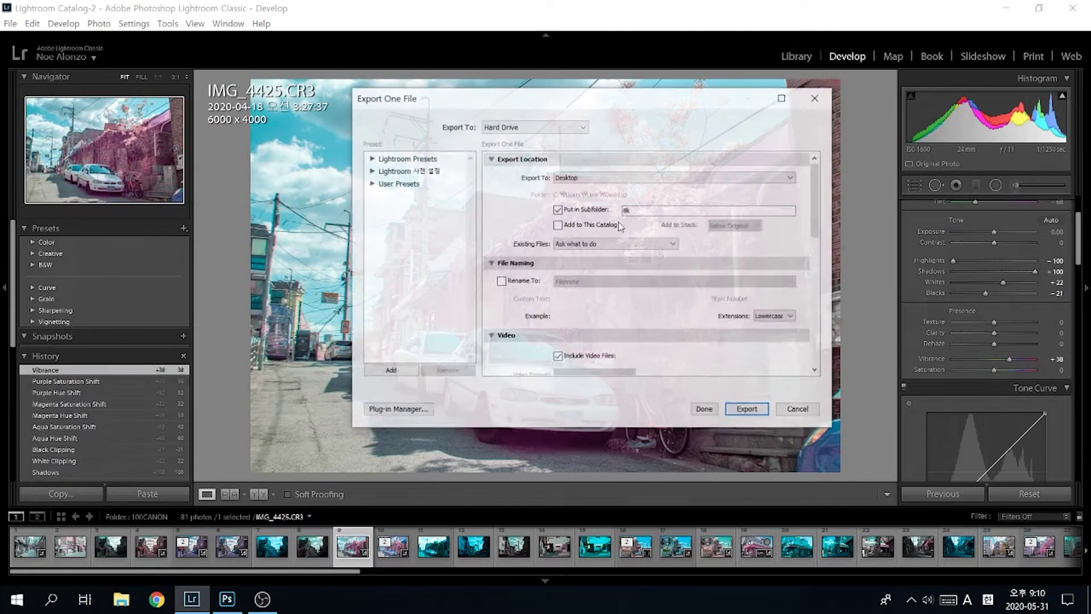
left_click(645, 209)
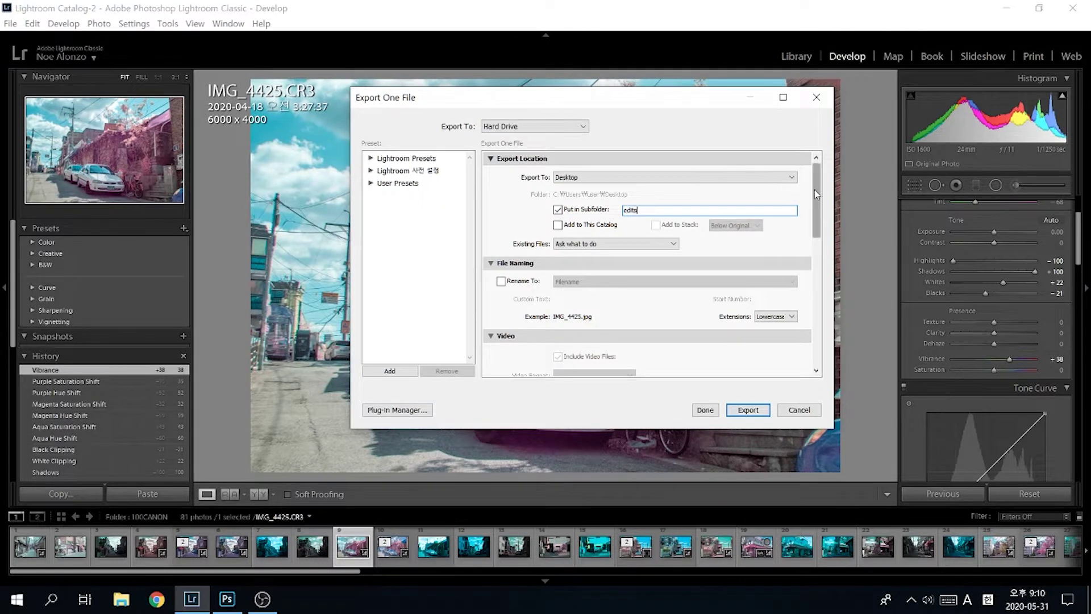
left_click_drag(816, 200, 842, 297)
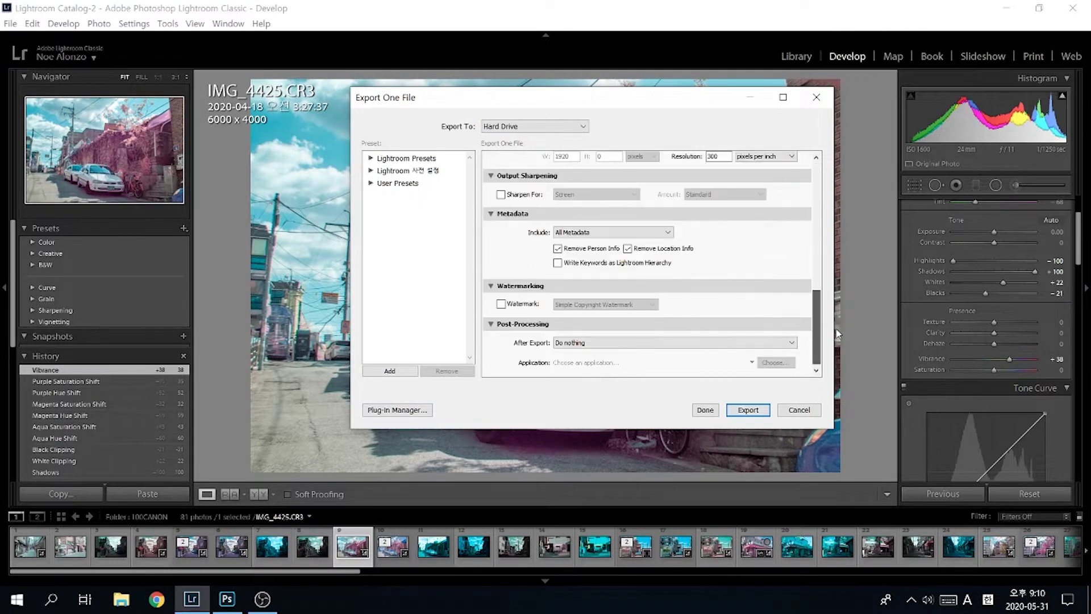
left_click(748, 410)
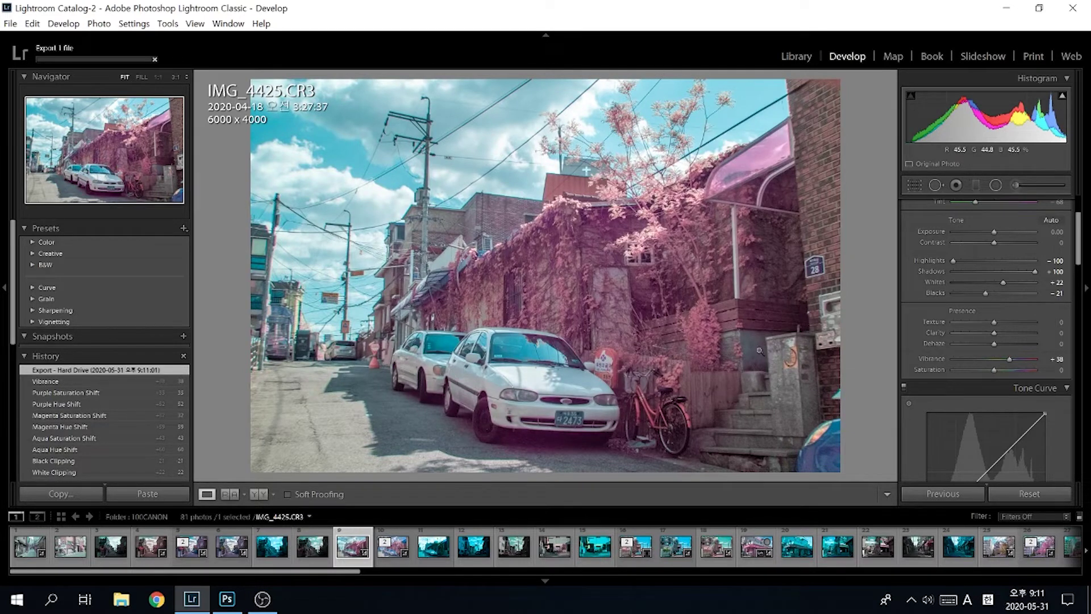
Select IMG_4426, neutralise its white balance with the eyedropper, set Highlights -100 and lift Shadows.
left_click(429, 550)
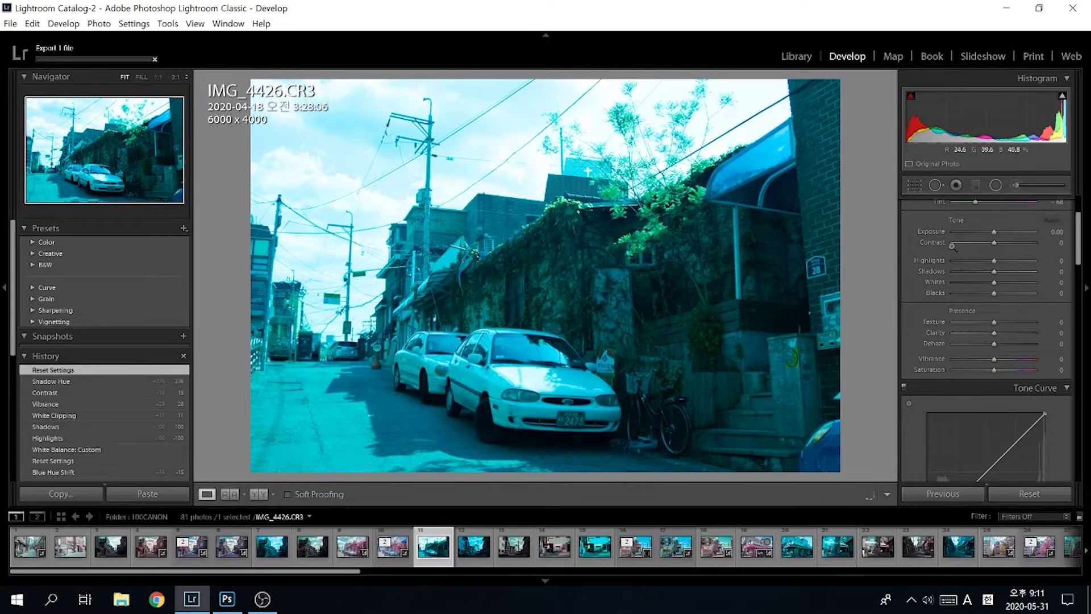
scroll(976, 310, "up", 2)
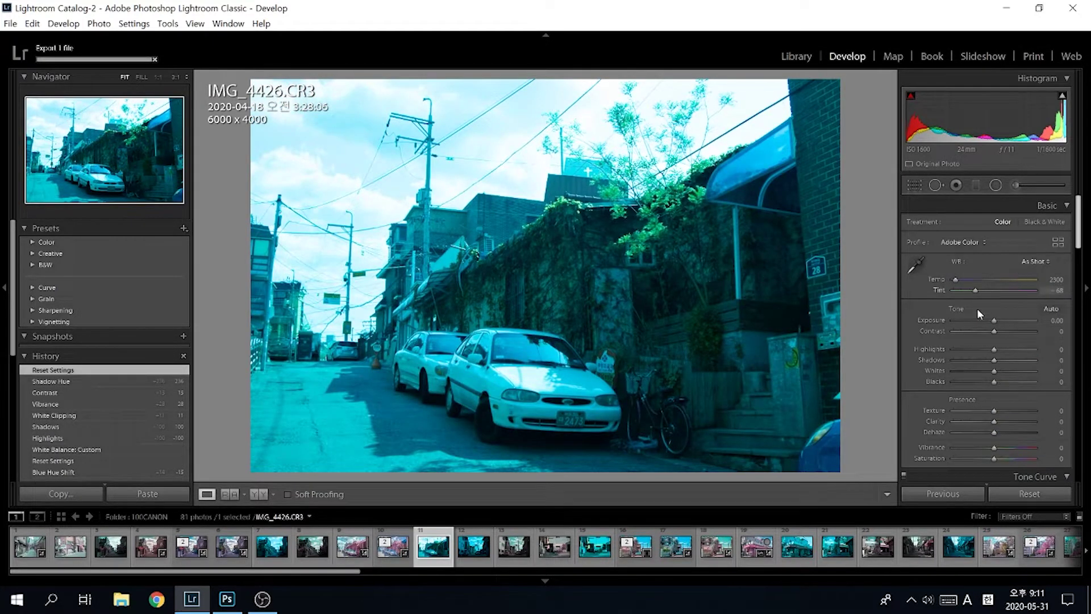
left_click(915, 265)
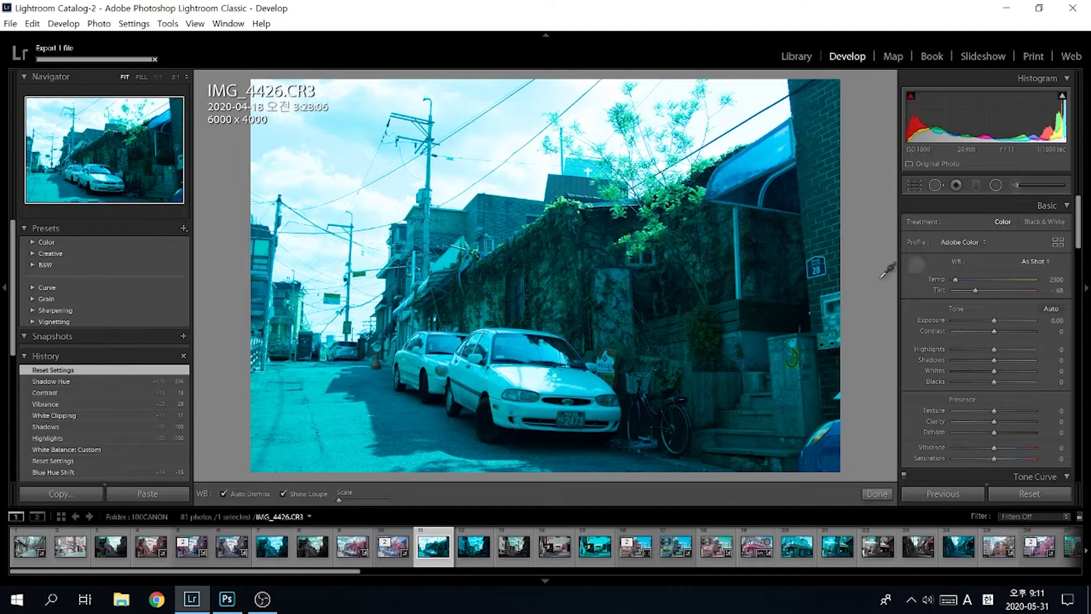
left_click(328, 416)
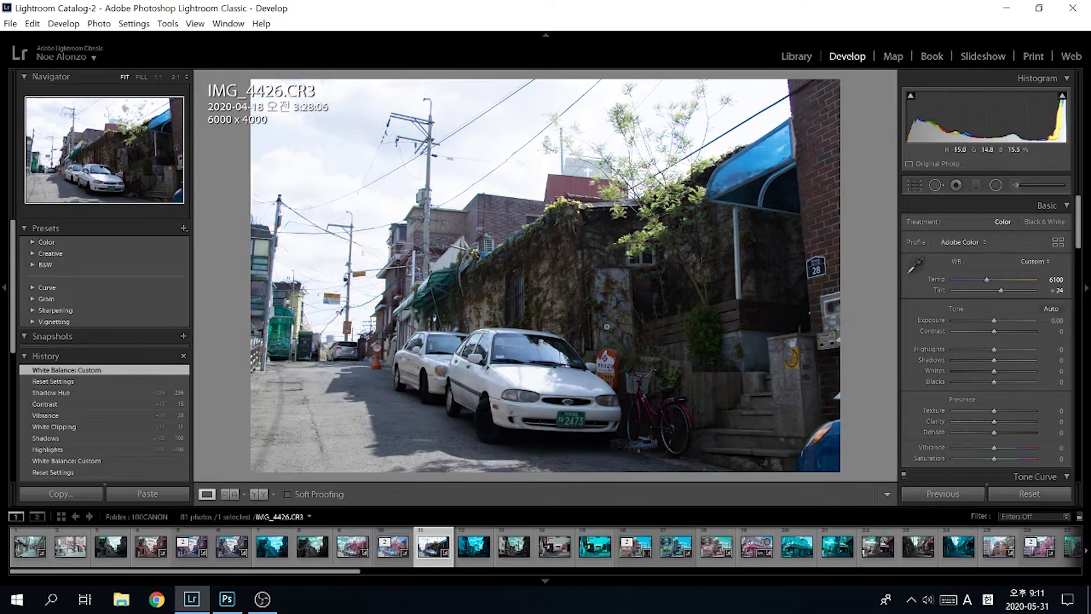
left_click_drag(995, 349, 932, 349)
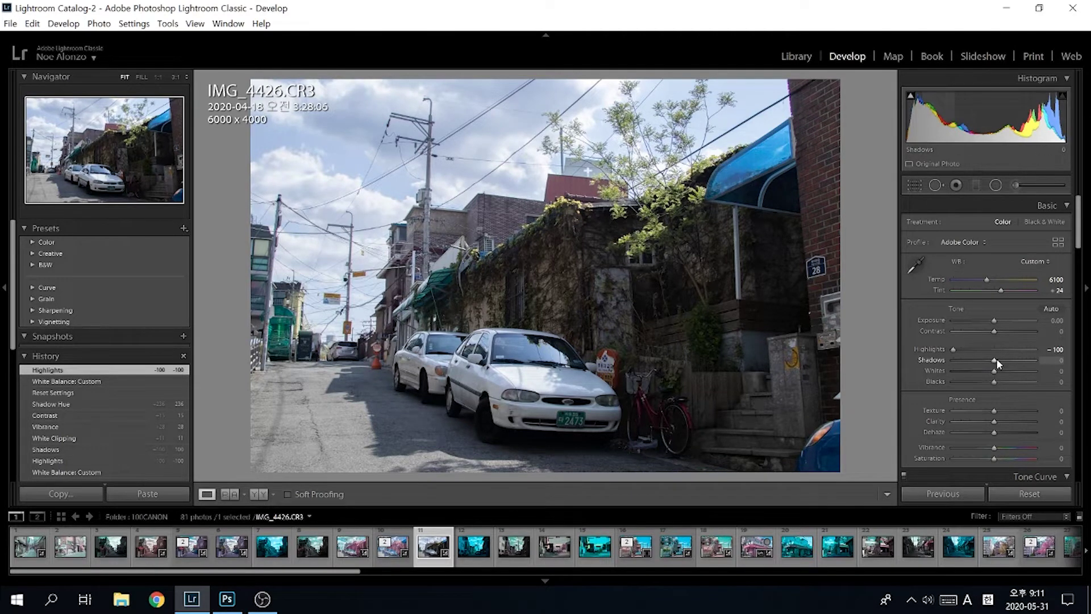
mouse_move(996, 359)
left_mouse_down()
mouse_move(1033, 359)
mouse_move(1006, 369)
left_mouse_up()
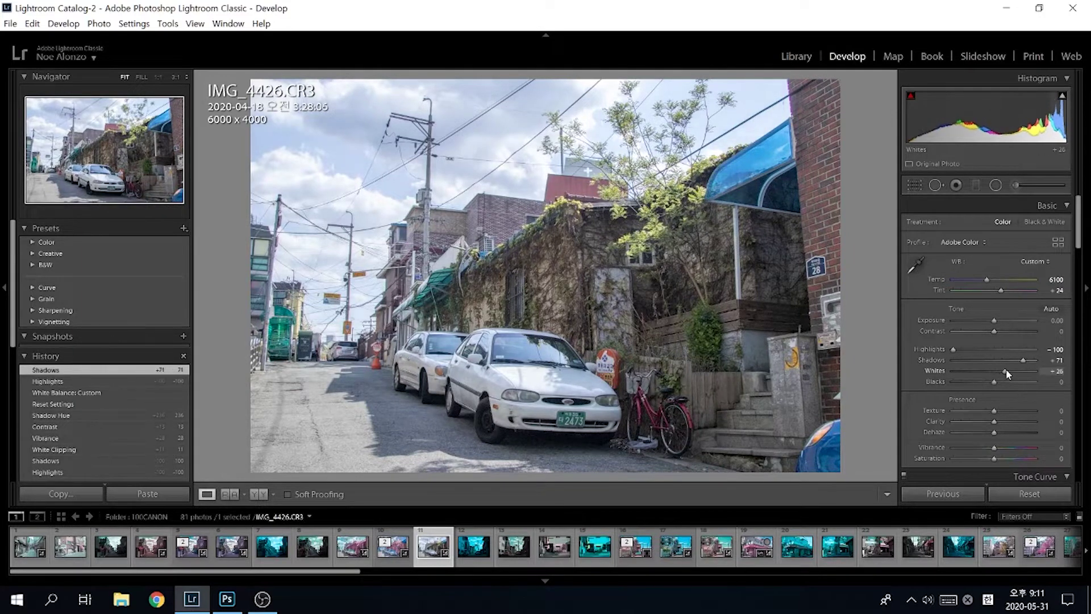
scroll(1002, 341, "down", 5)
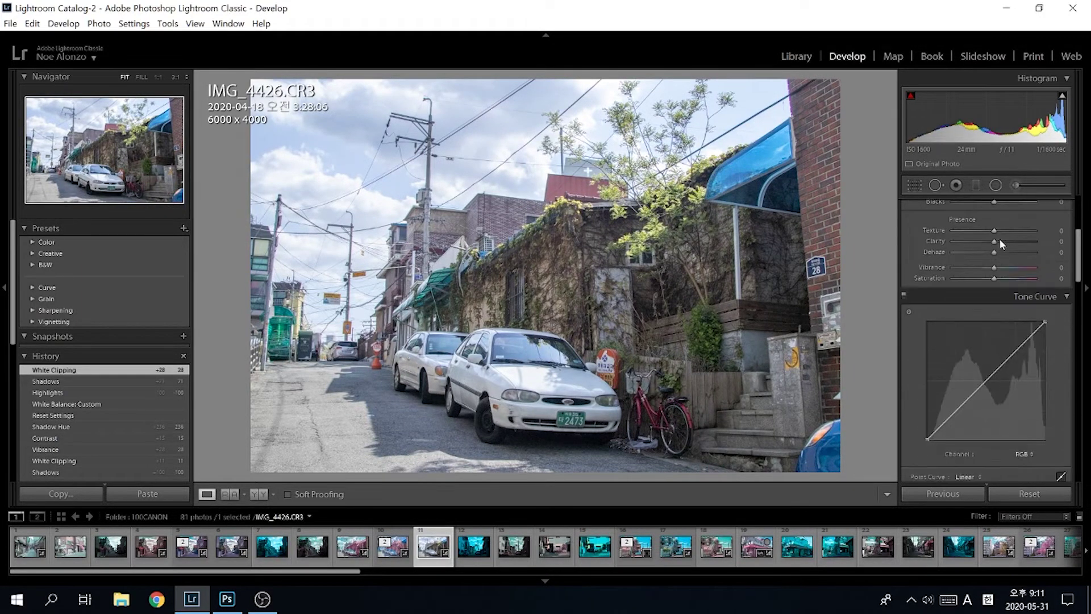
Raise Vibrance to +43, tint Split Toning shadows blue, brighten further, and set Luminance to 19.
left_click_drag(994, 269, 1011, 269)
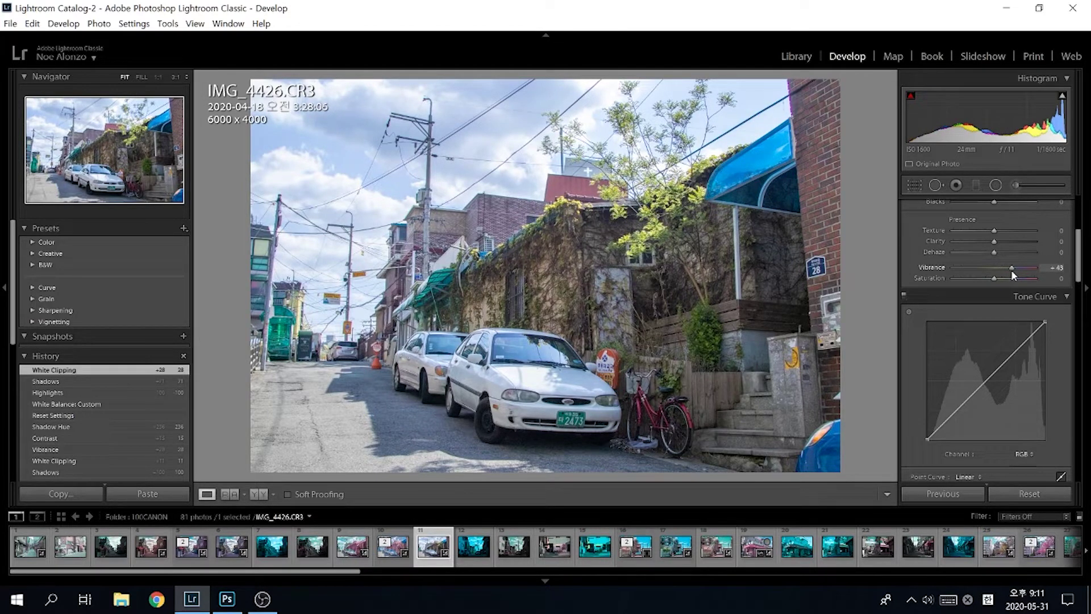
left_click_drag(1081, 239, 1084, 286)
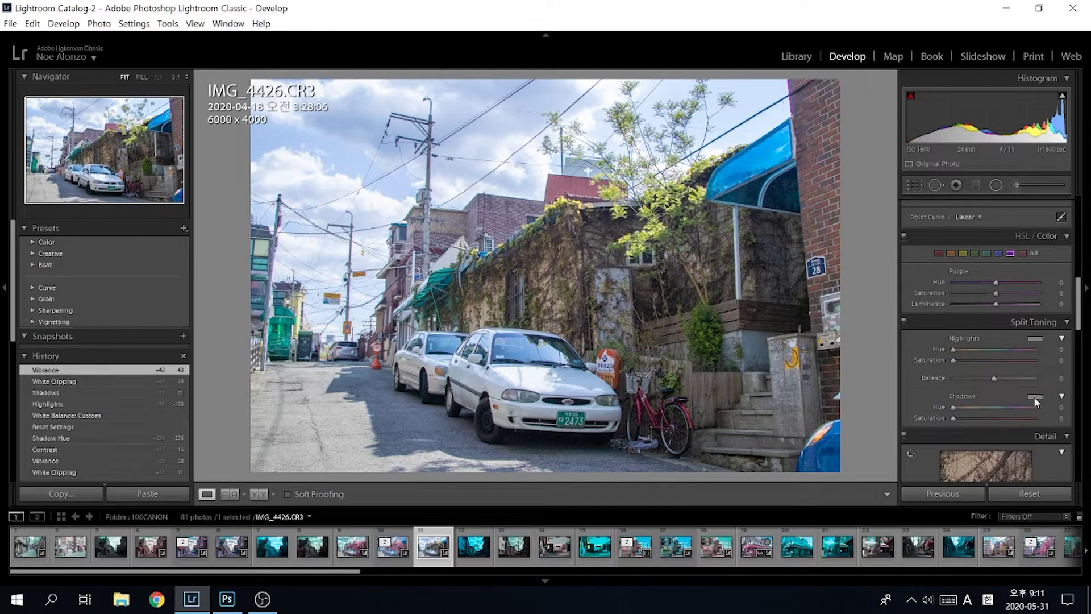
left_click(1034, 398)
left_click(944, 440)
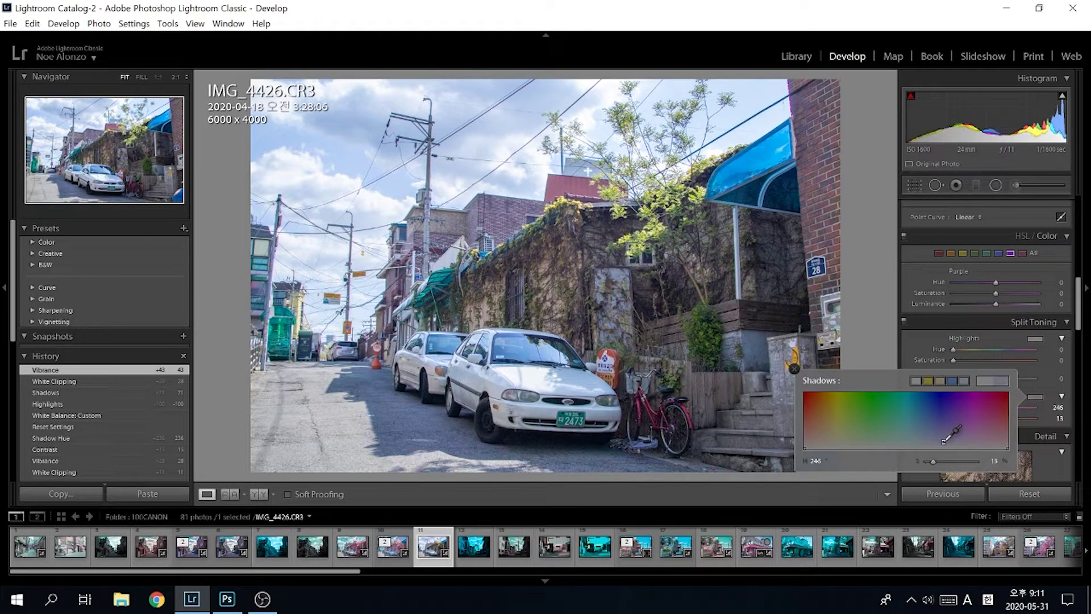
left_click_drag(1081, 307, 1087, 245)
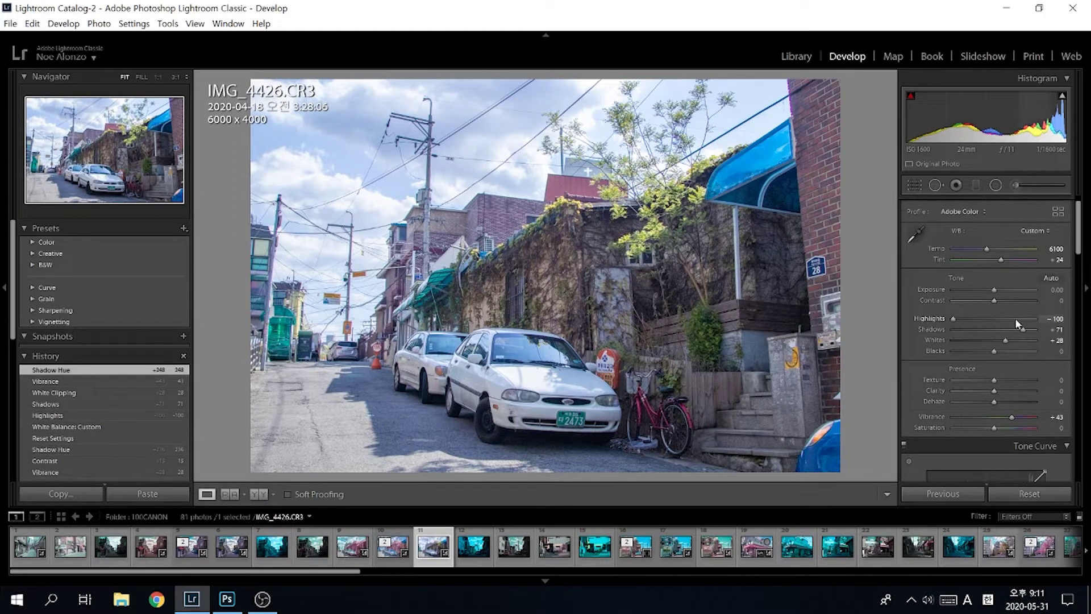
left_click_drag(1023, 329, 1031, 329)
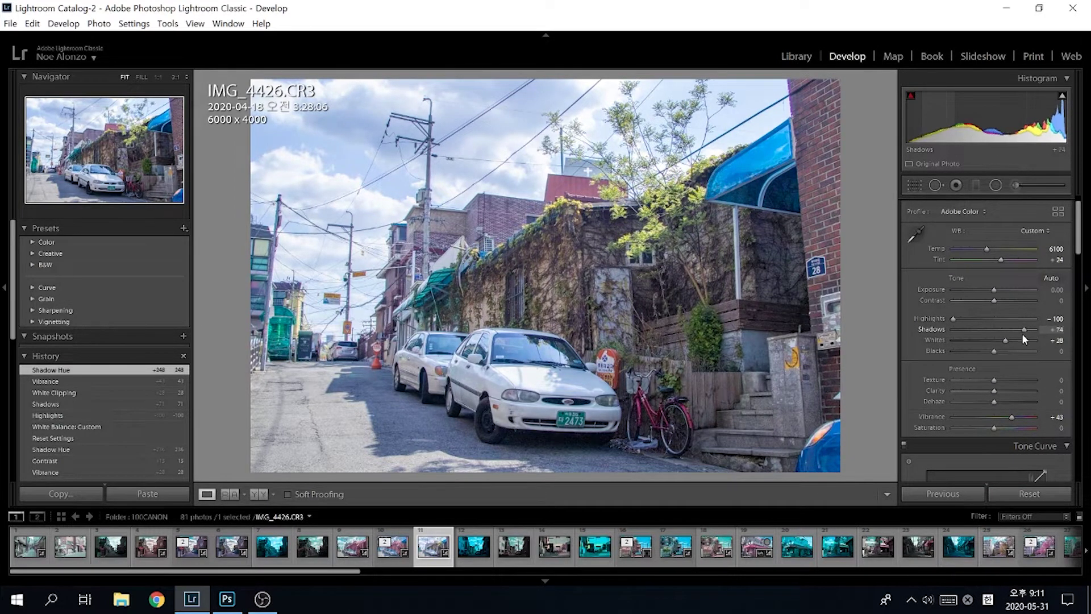
left_click_drag(1082, 230, 1077, 363)
left_click_drag(952, 410, 968, 408)
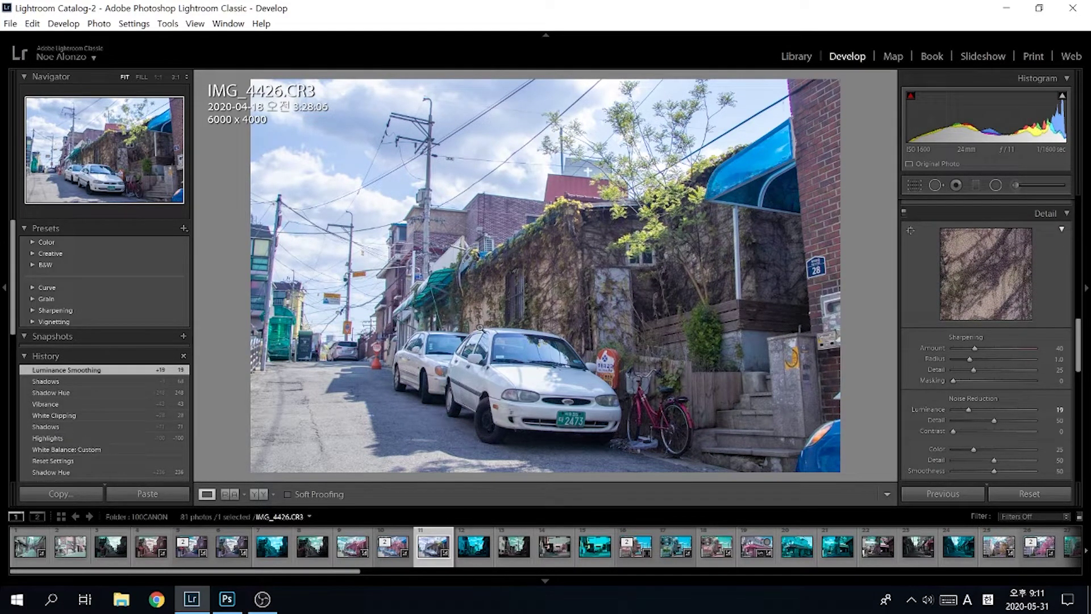
Send IMG_4426 to Adobe Photoshop 2020 through the Edit In context menu.
right_click(510, 298)
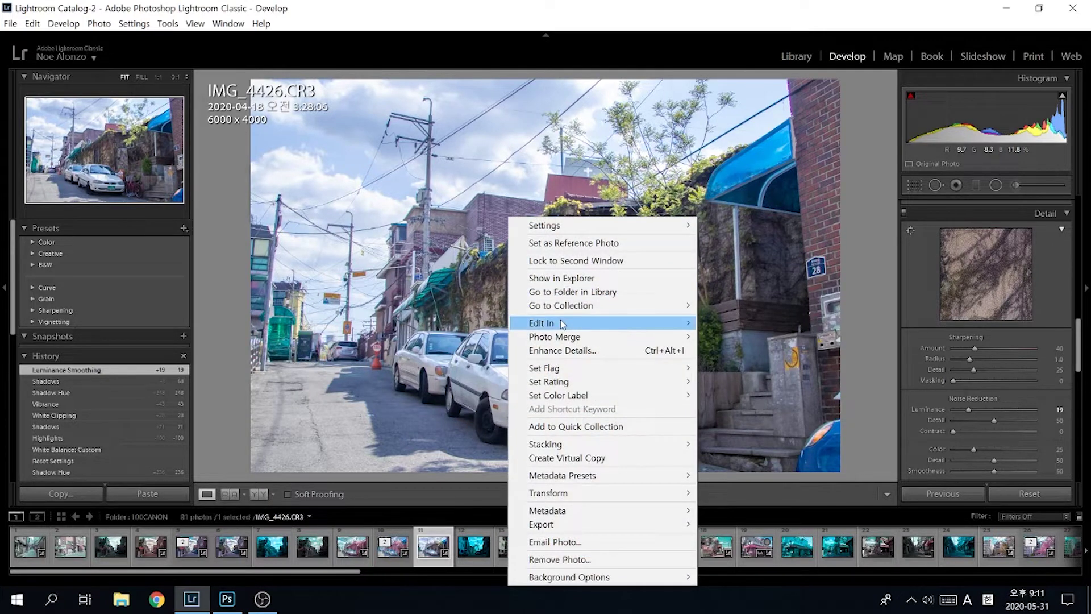
mouse_move(543, 324)
left_click(811, 328)
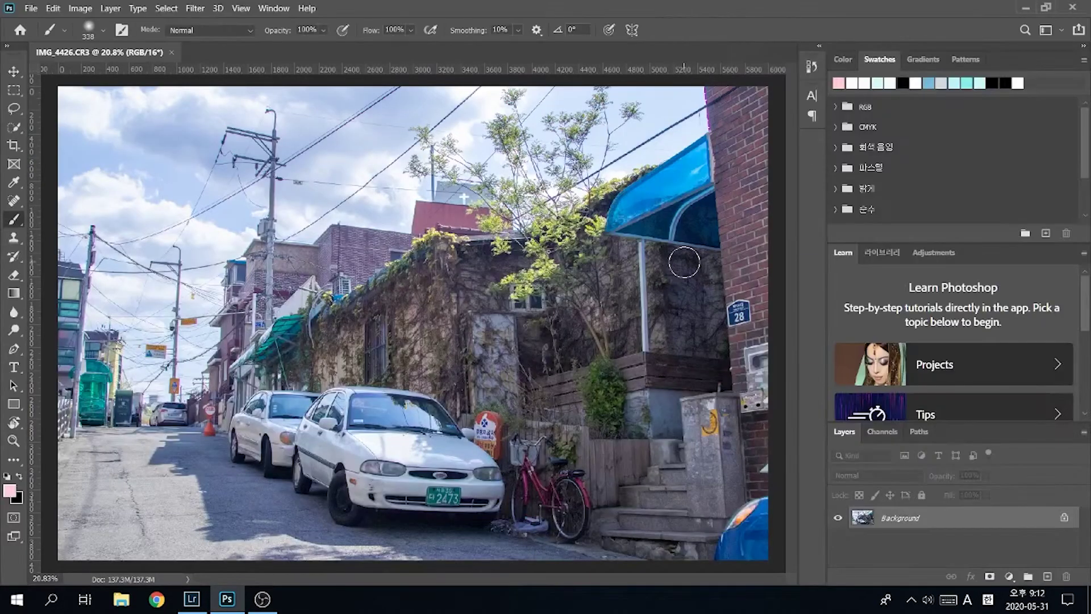
Select the Move tool on the street photo and open the File menu.
left_click(22, 69)
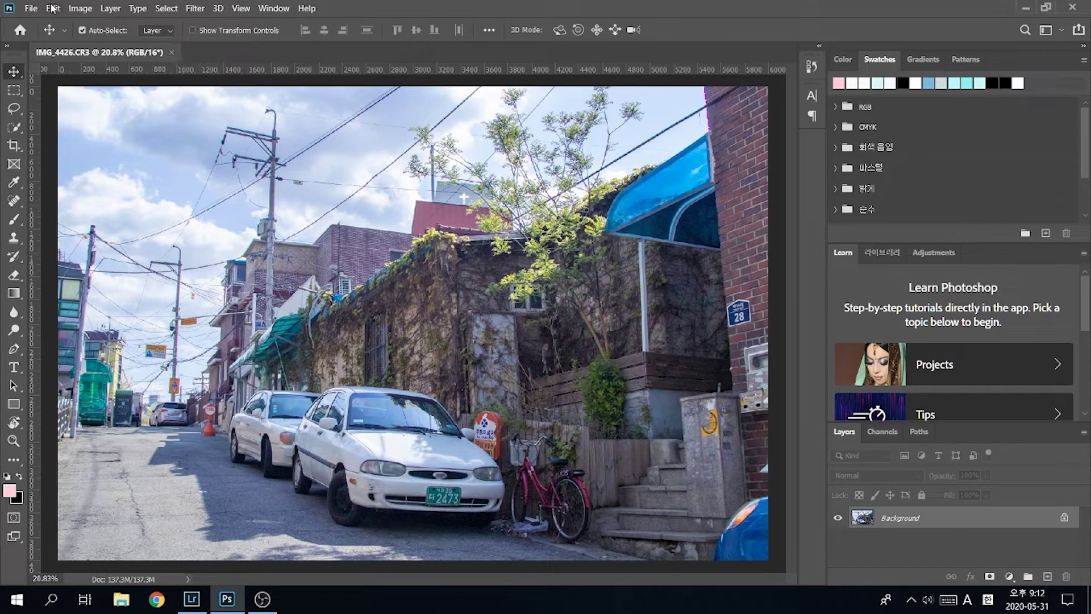
left_click(32, 8)
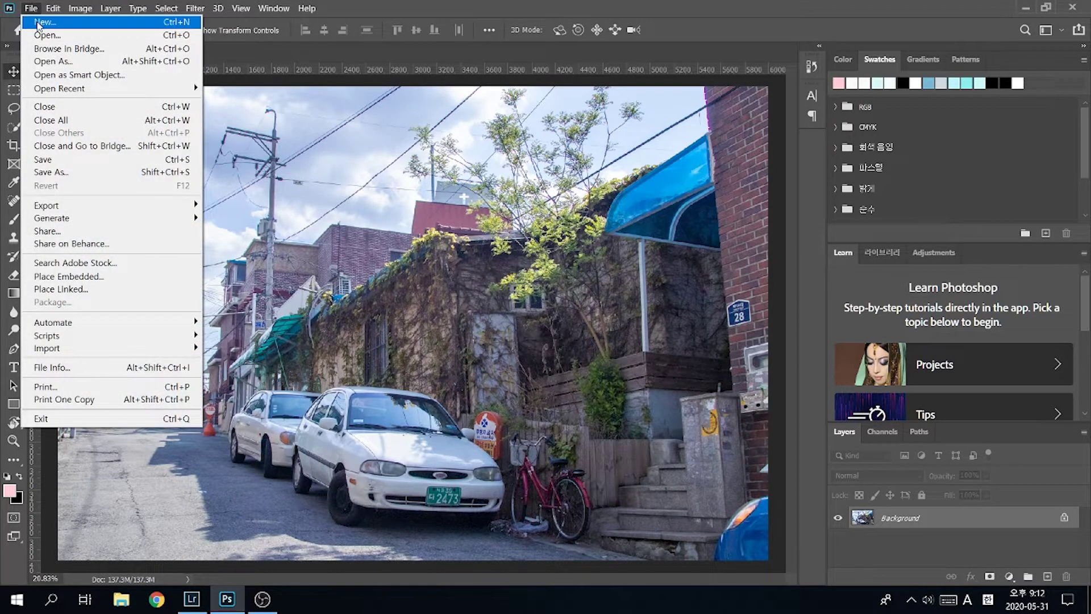
Place IMG_4425 from the desktop edits folder as an embedded layer, scaled to 125% to cover the canvas.
left_click(94, 276)
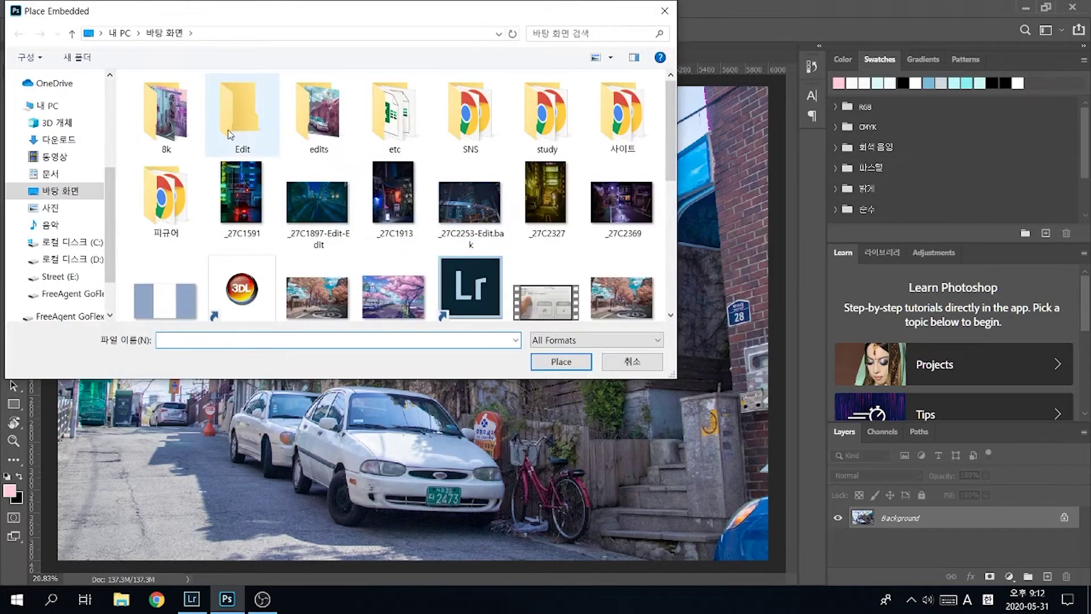
double_click(229, 134)
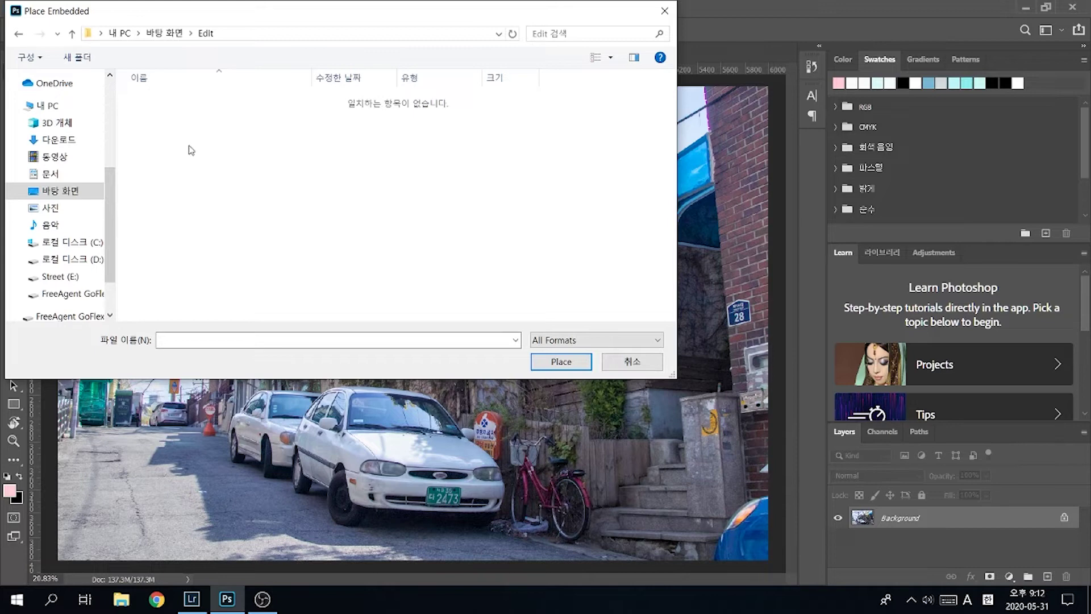
scroll(77, 171, "up", 4)
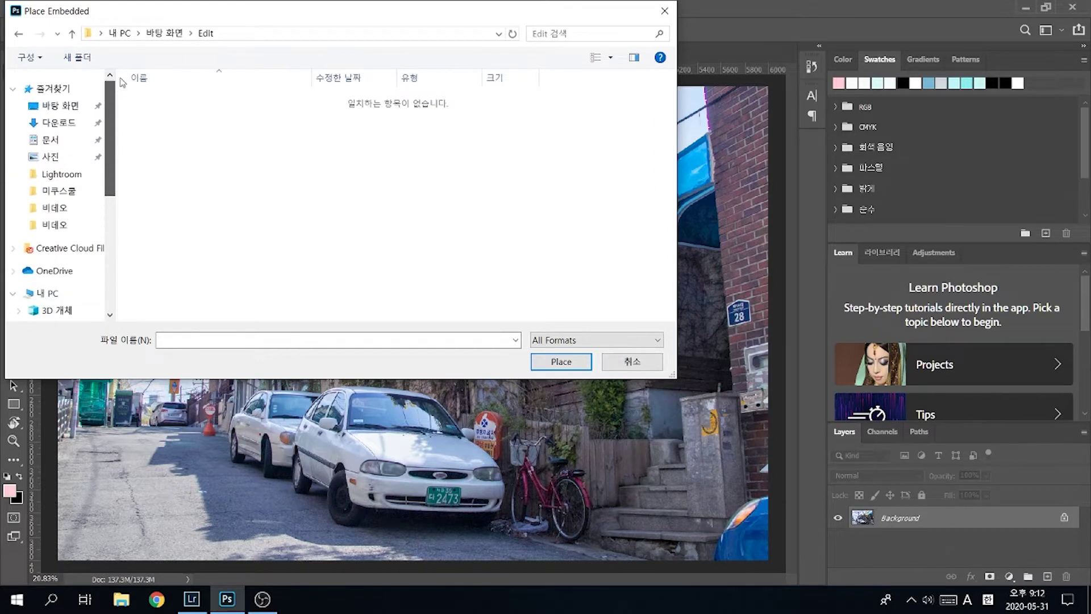
left_click(74, 106)
double_click(325, 116)
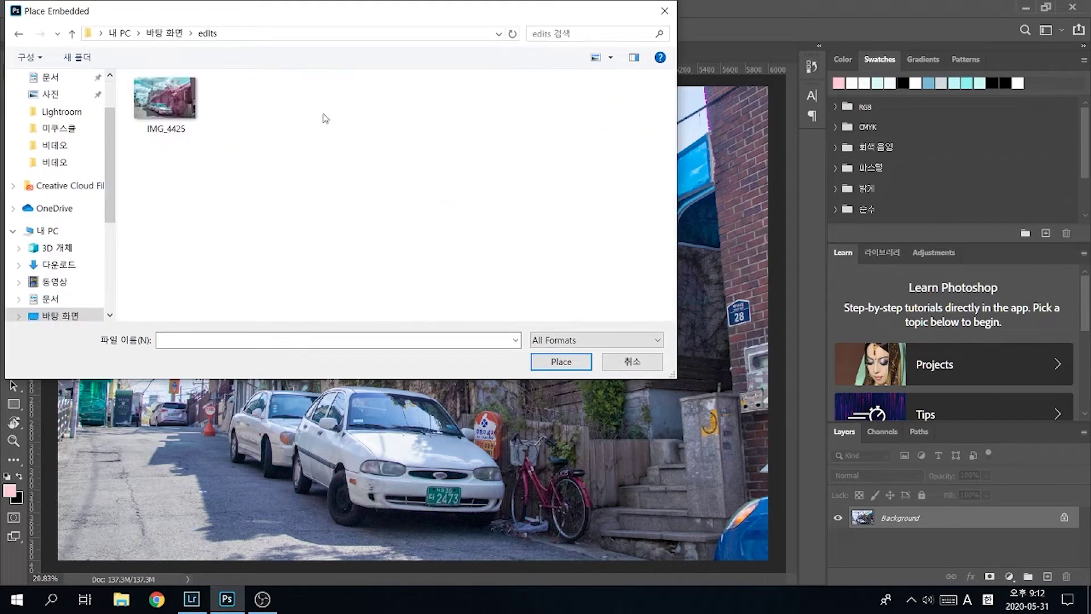
left_click(165, 98)
left_click(561, 362)
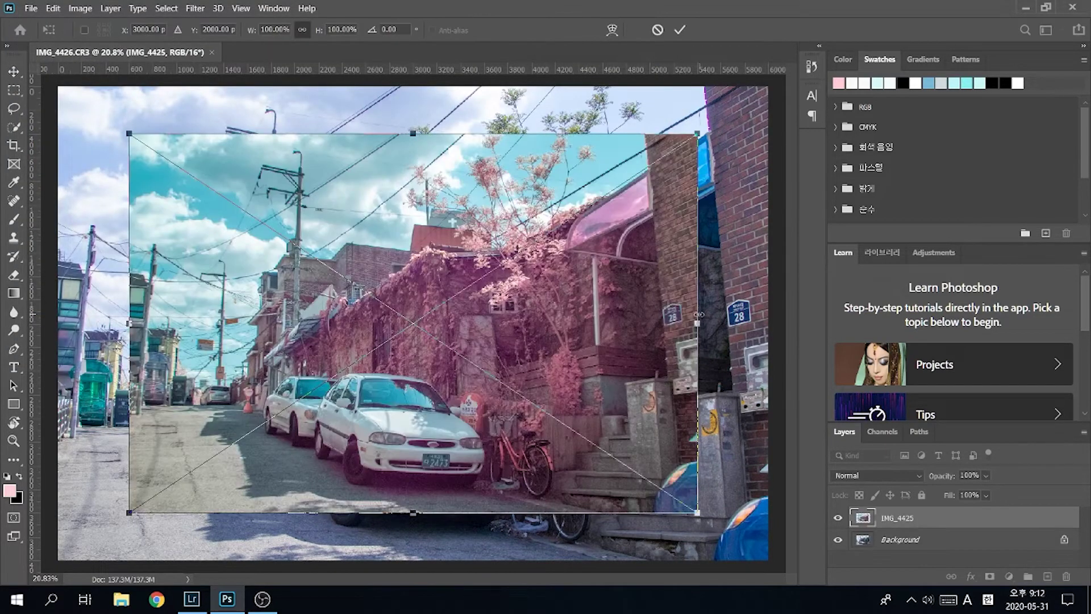
left_click_drag(698, 322, 769, 323)
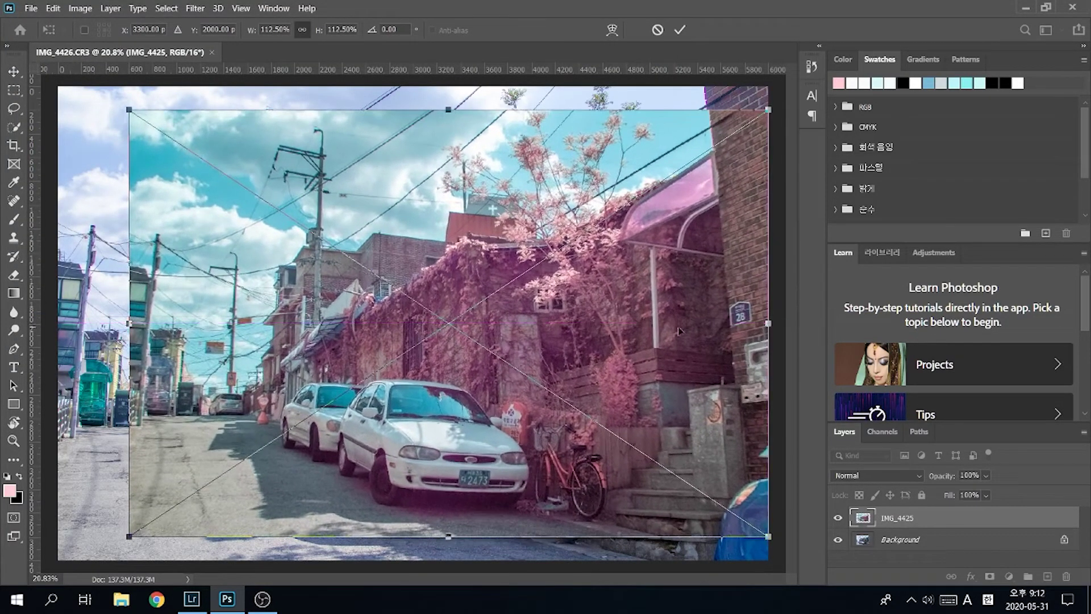
left_click_drag(129, 322, 57, 323)
key("Return")
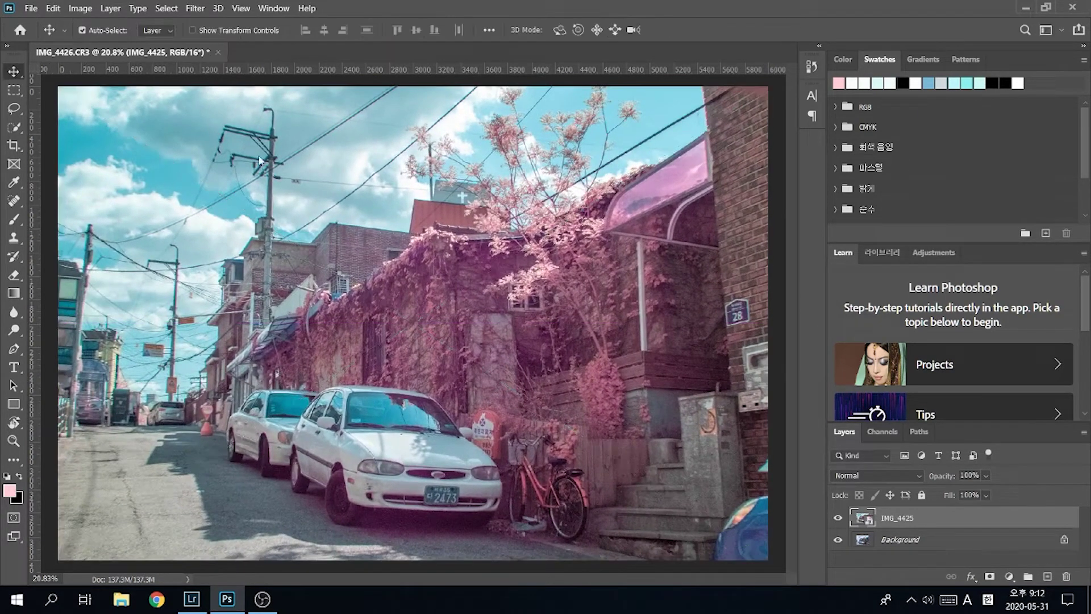
Toggle IMG_4425 on and off to compare, then select it together with Background.
left_click(840, 517)
left_click(840, 517)
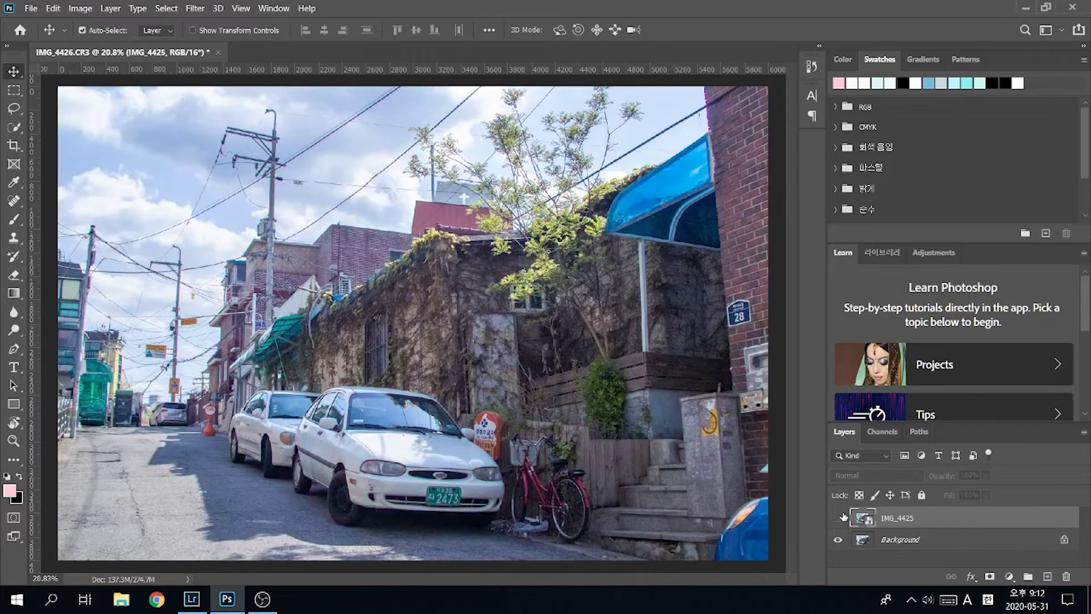
left_click(839, 518)
left_click(838, 518)
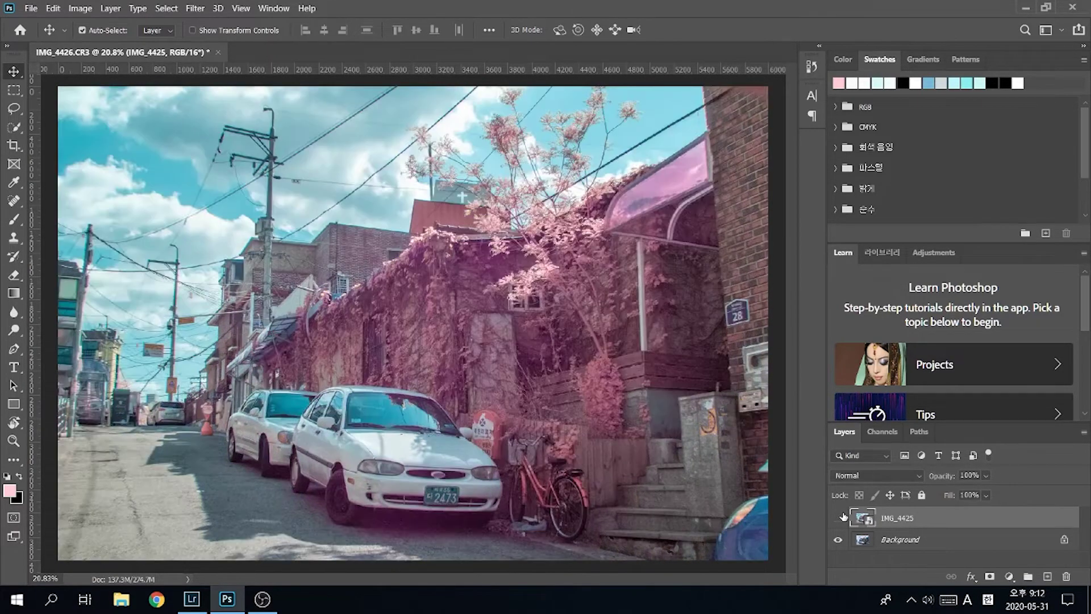
left_click(840, 518)
left_click(840, 517)
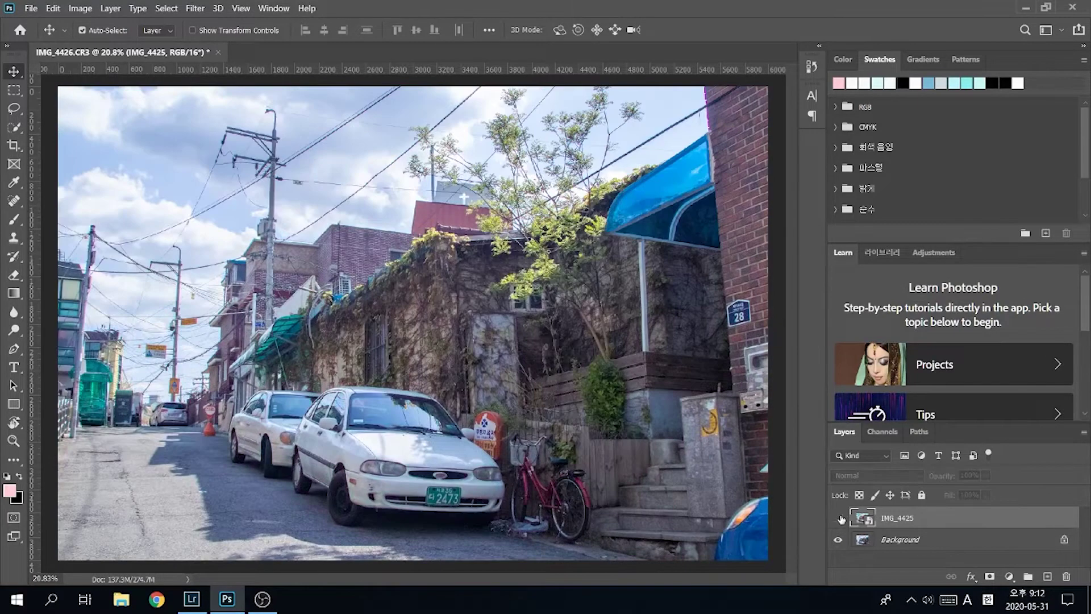
left_click(840, 518)
left_click(840, 517)
left_click(840, 517)
left_click(840, 517)
left_click(840, 518)
left_click(839, 518)
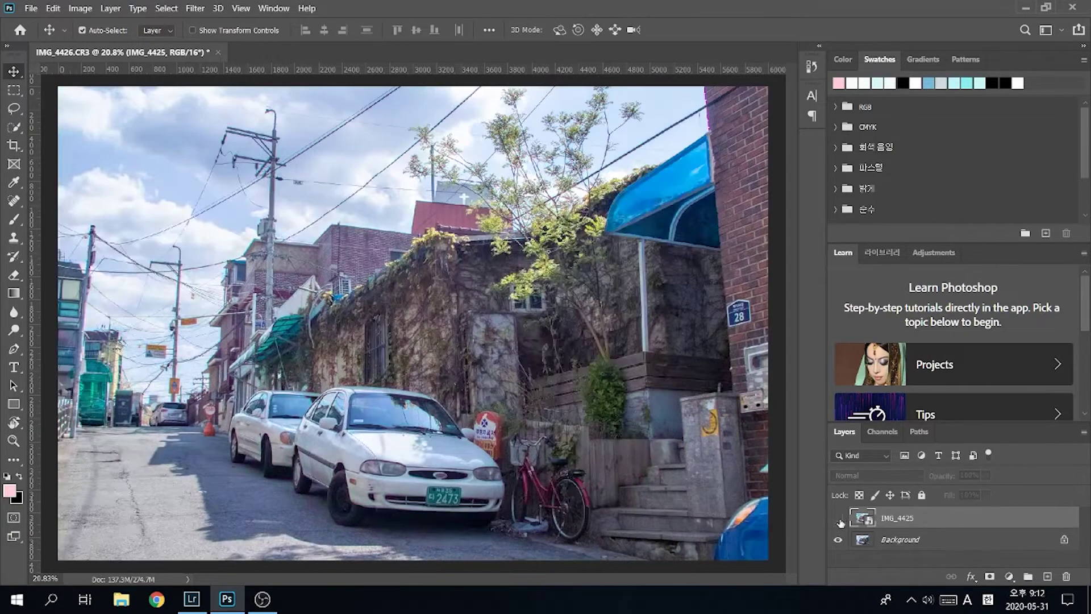
left_click(840, 519)
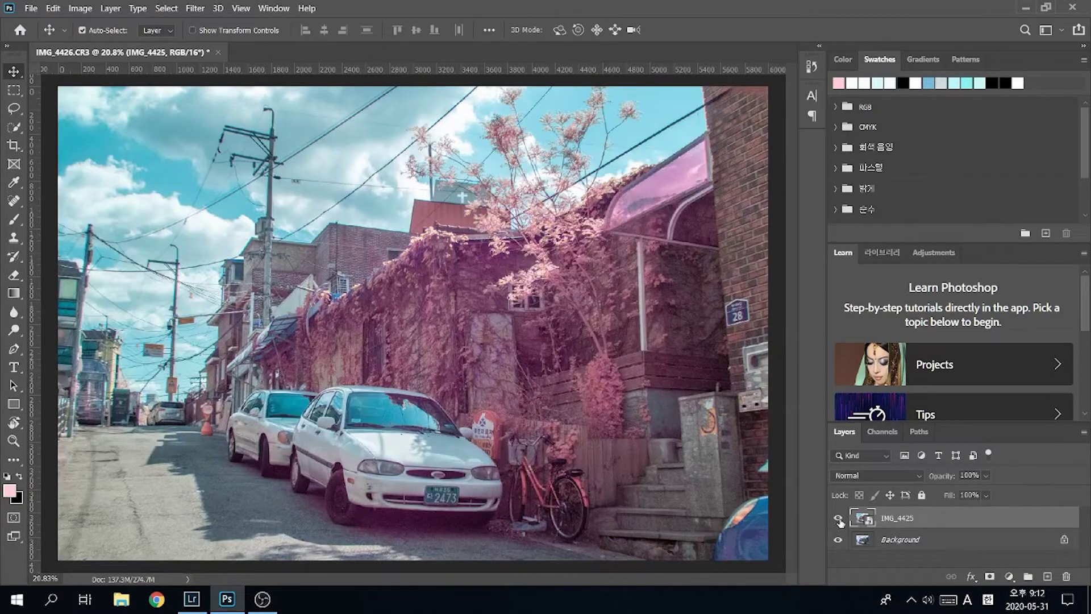
left_click(839, 518)
left_click(839, 518)
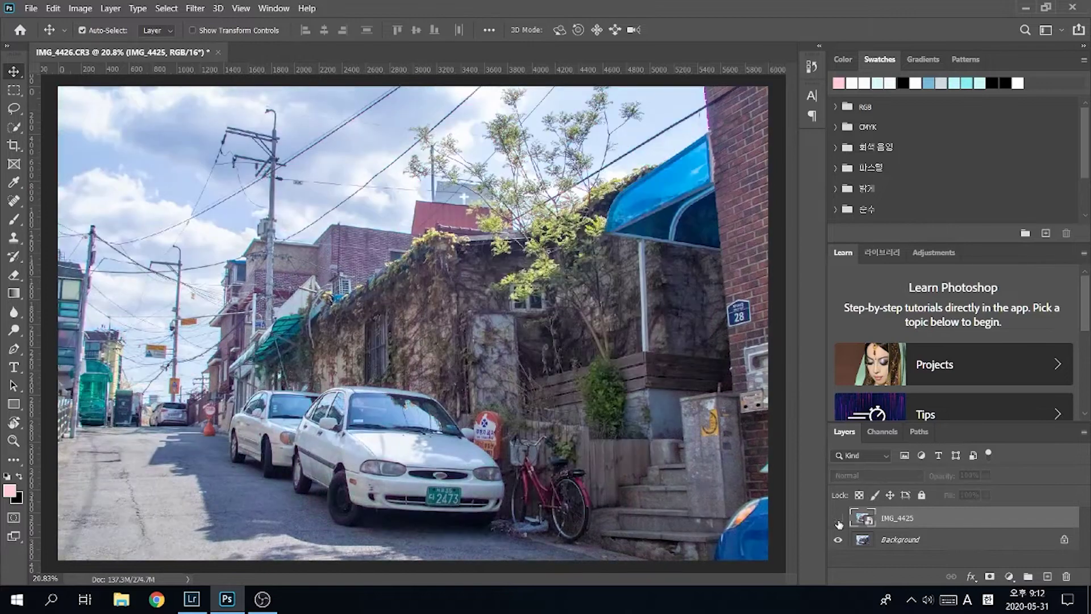
left_click(840, 518)
left_click(840, 518)
left_click(840, 518)
left_click(839, 519)
left_click(839, 518)
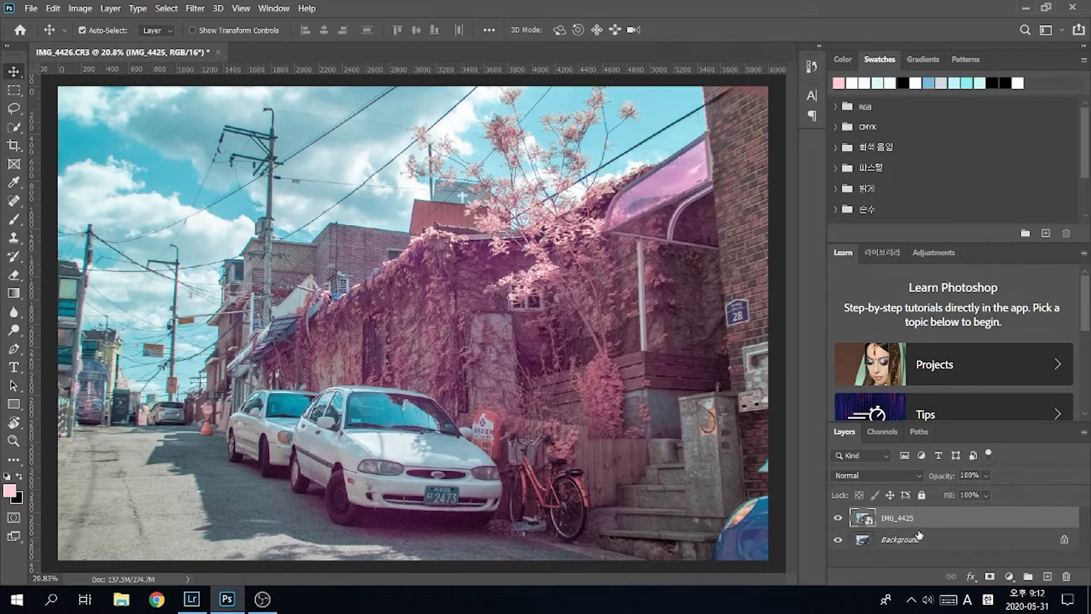
left_click(972, 539, "shift")
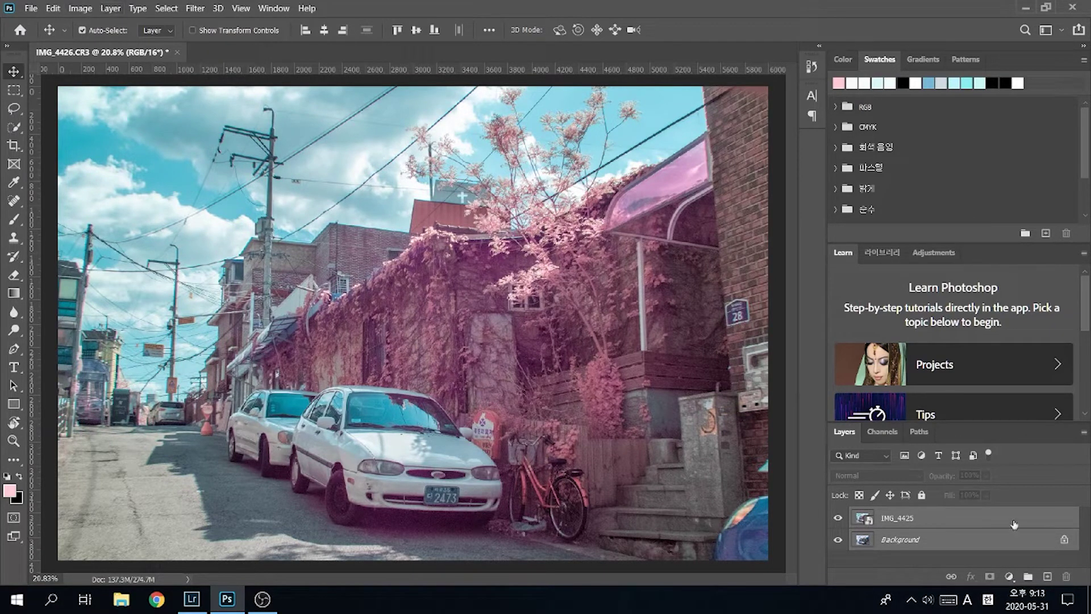
left_click(53, 8)
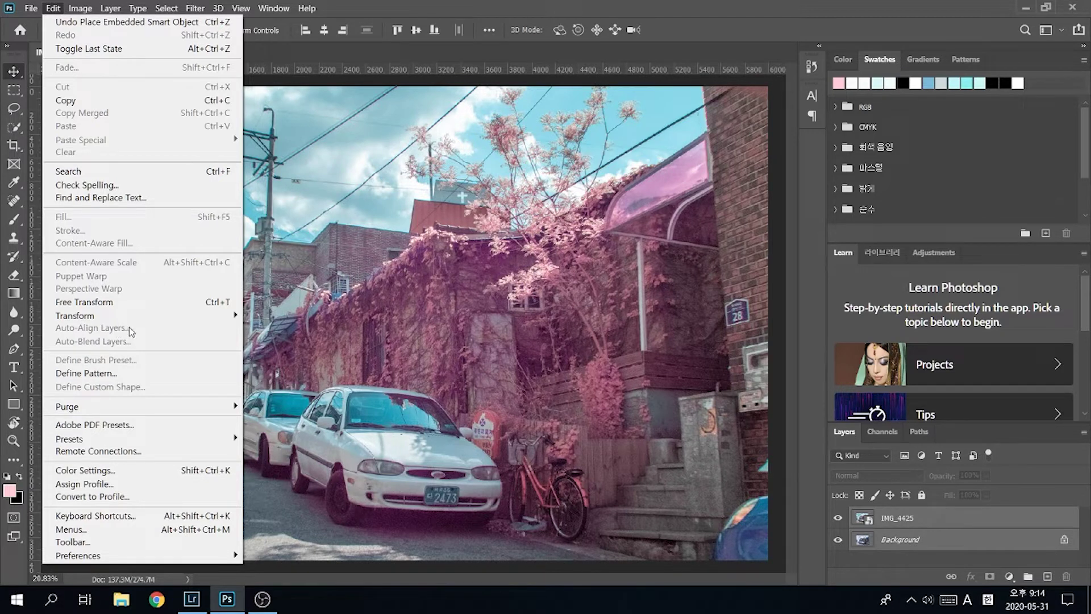
Rasterize the selected IMG_4425 and Background layers.
left_click(924, 16)
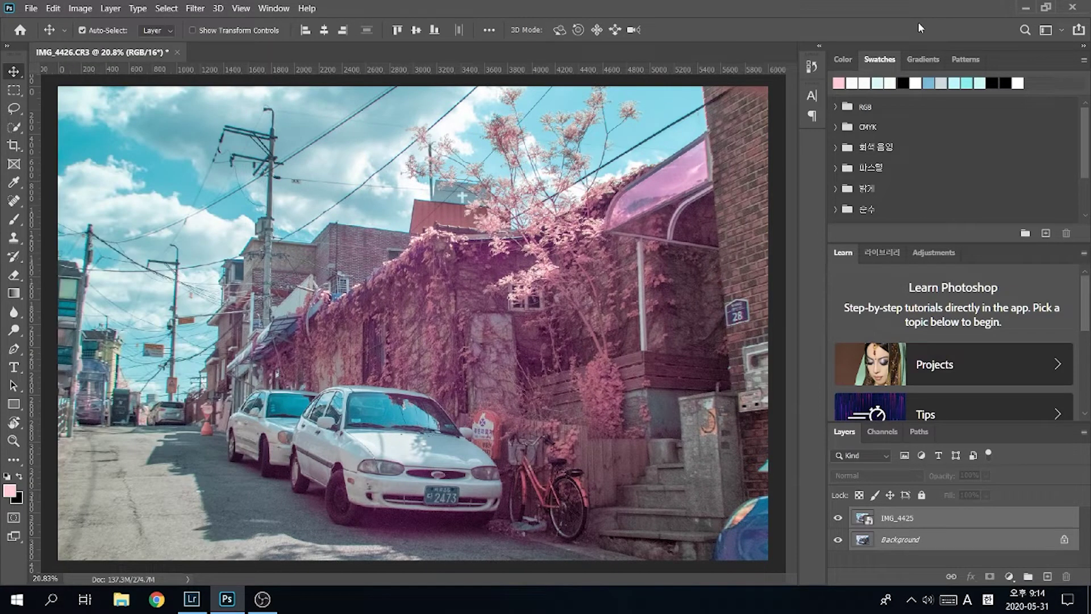
right_click(1014, 528)
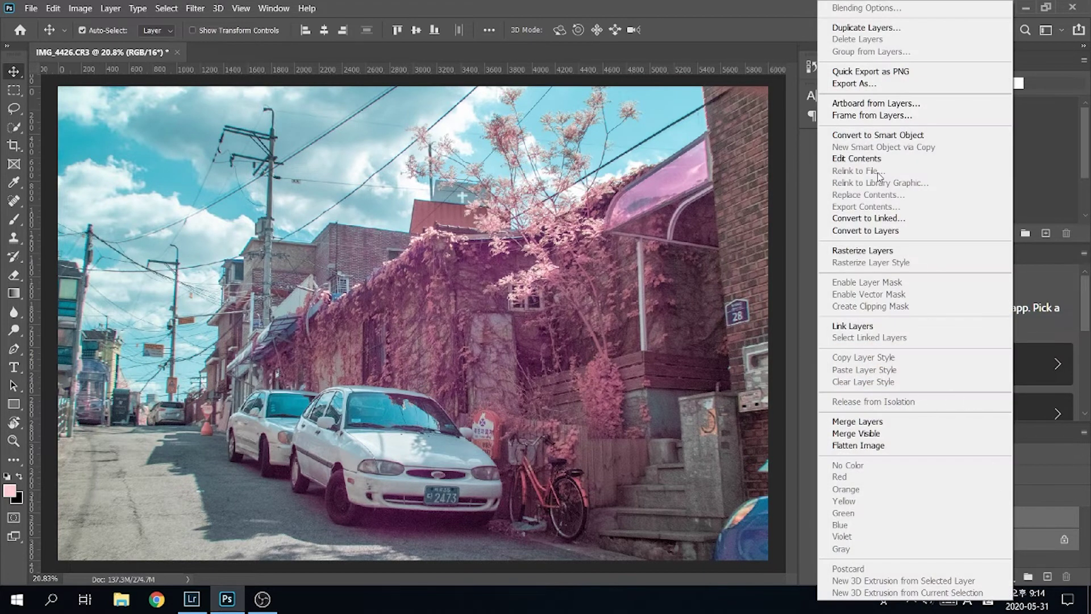
left_click(882, 250)
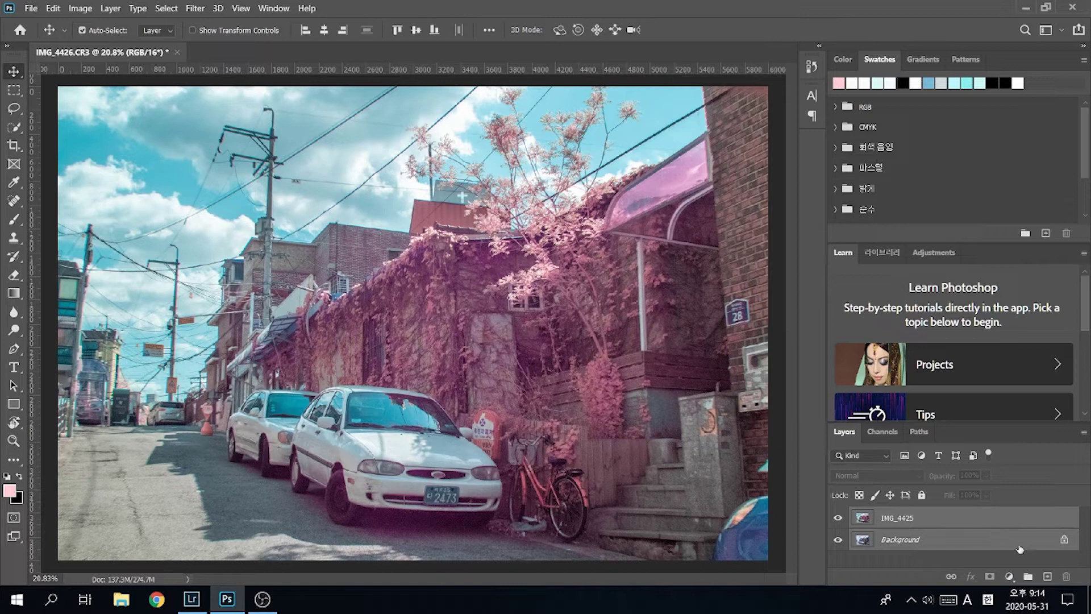
Auto-align the layers using Auto projection.
left_click(53, 9)
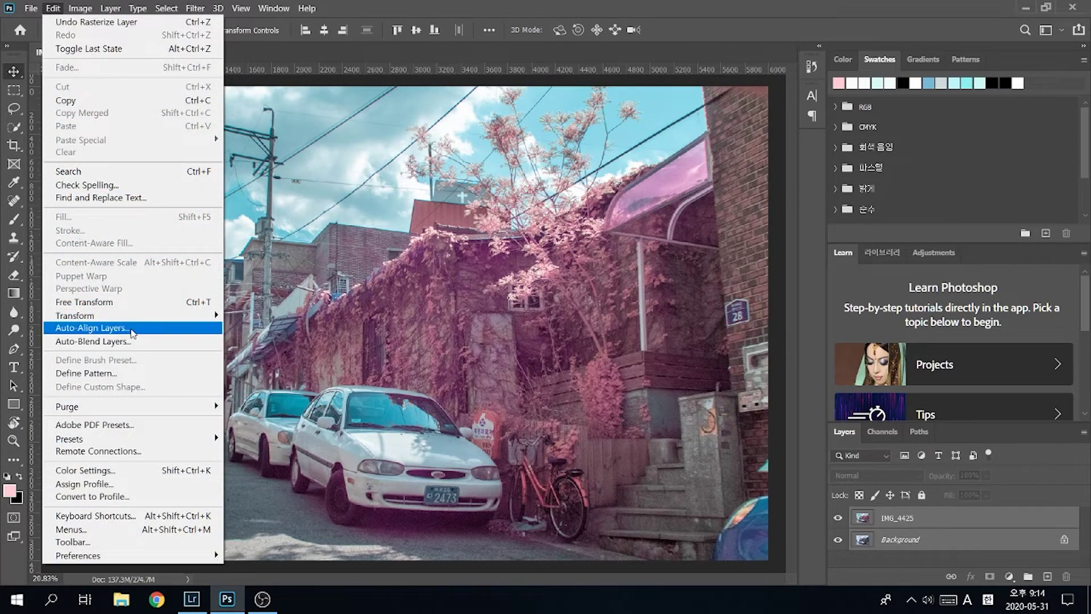
left_click(135, 330)
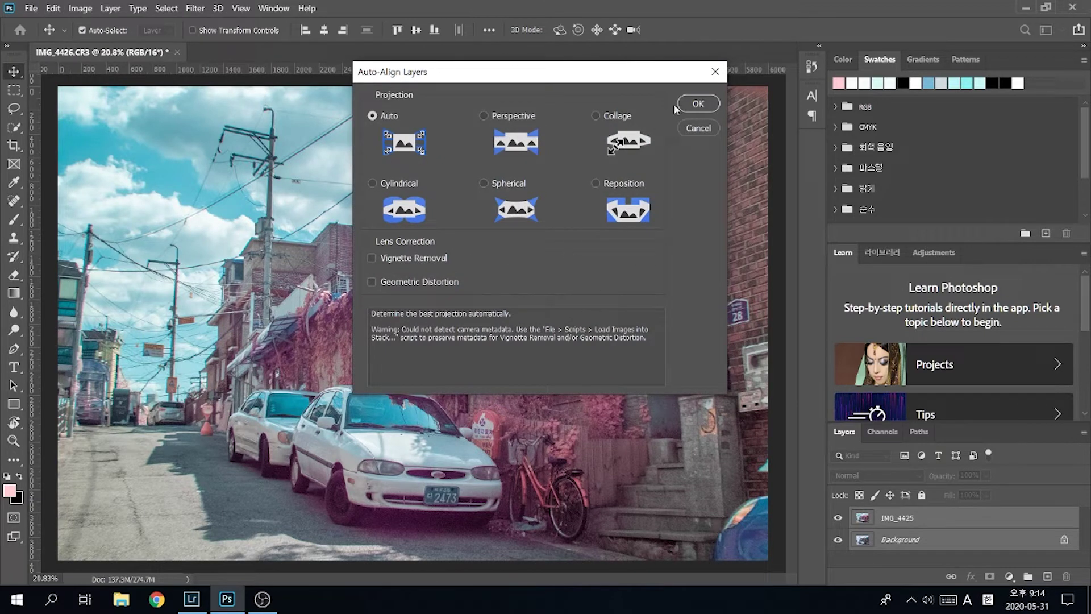
left_click(699, 104)
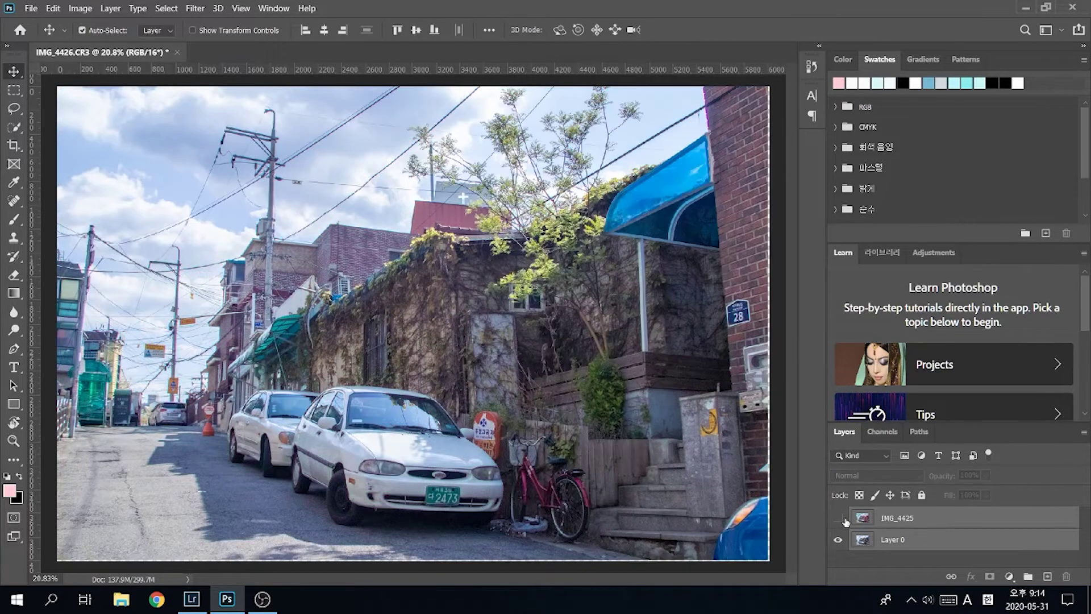
Show IMG_4425, add a layer mask to it, and pick the Brush with black foreground.
left_click(845, 520)
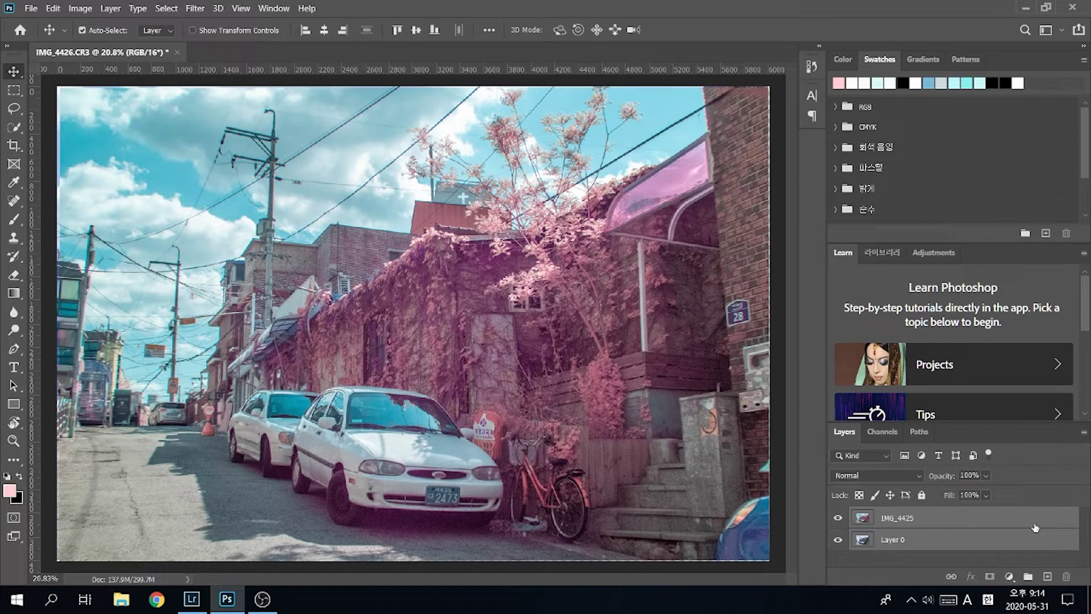
left_click(895, 562)
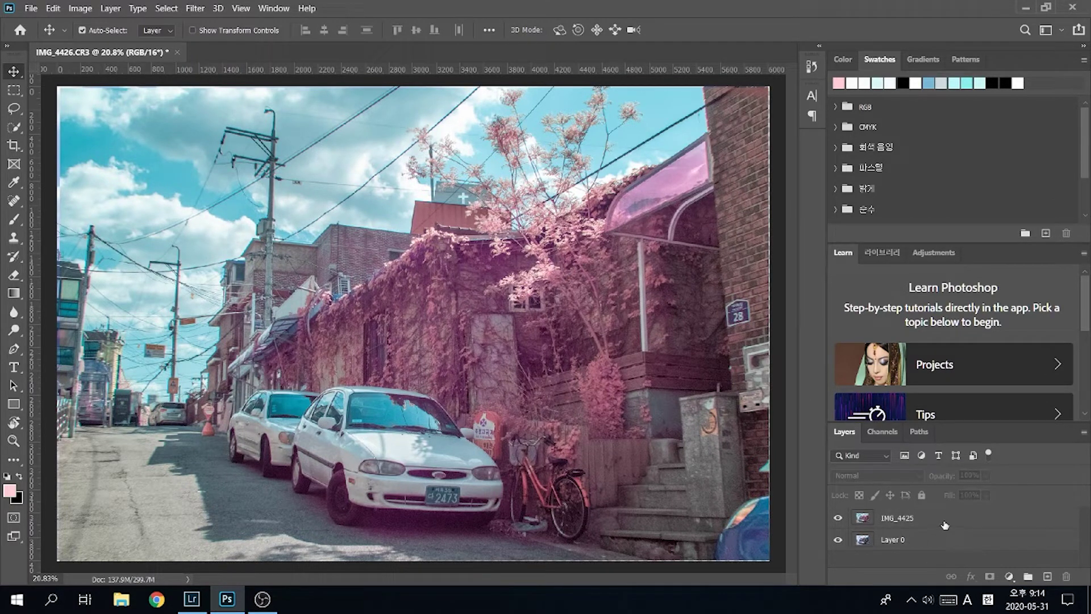
left_click(944, 522)
left_click(990, 577)
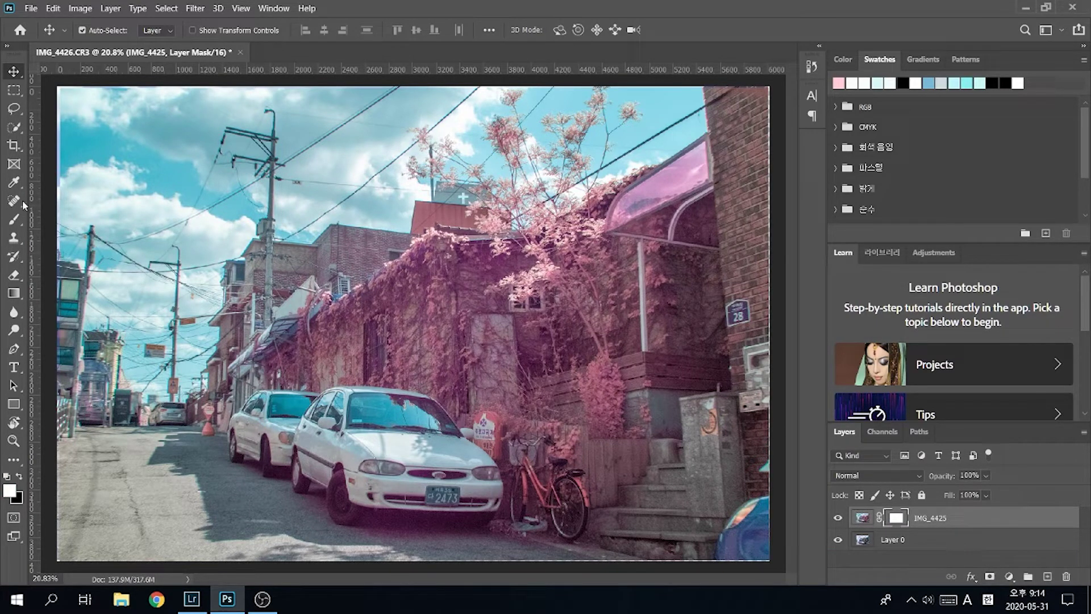
left_click(14, 220)
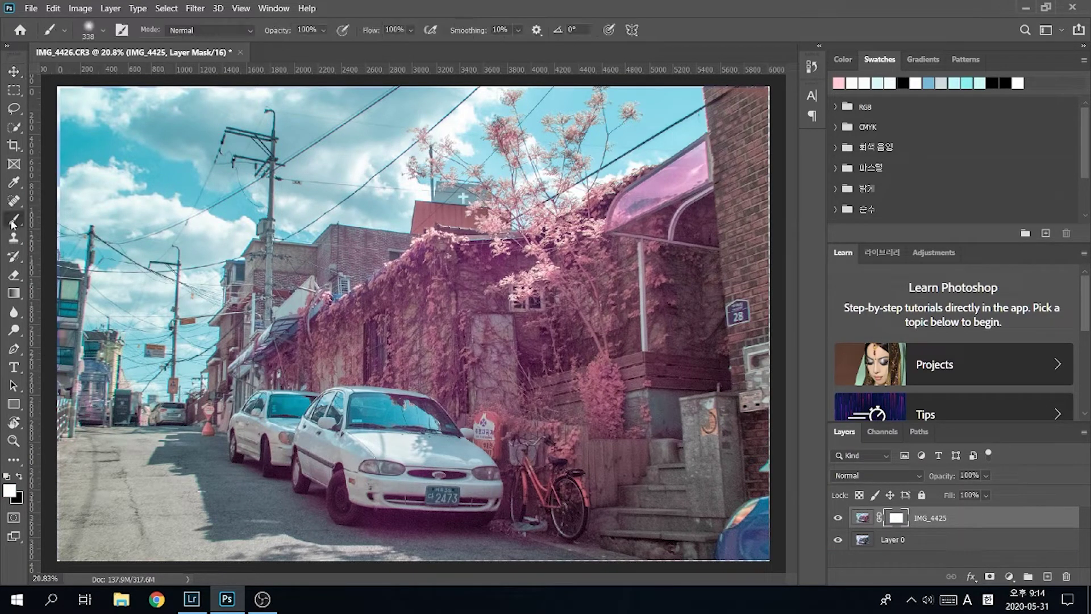
left_click(20, 478)
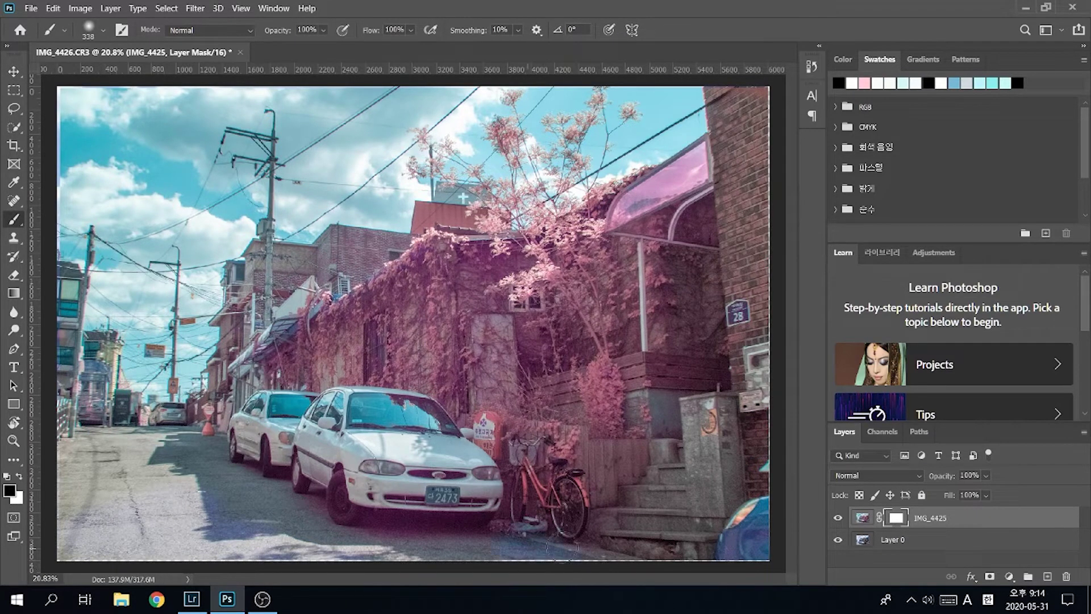
Paint black over the road, both edges and upper-left sky, then undo the last sky stroke.
mouse_move(293, 504)
left_mouse_down()
mouse_move(85, 473)
mouse_move(168, 478)
left_mouse_up()
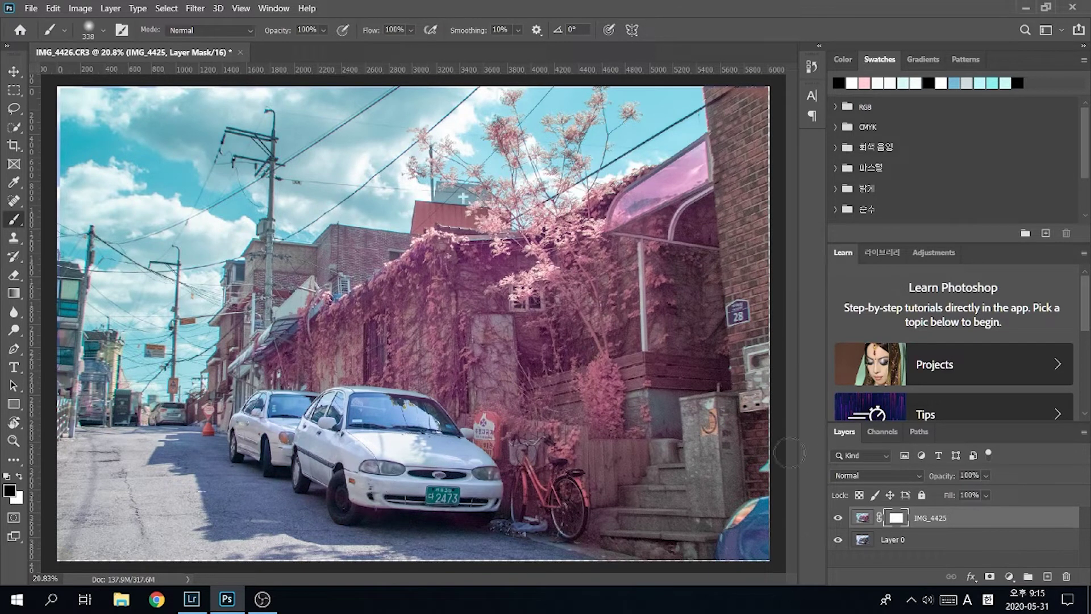
left_click_drag(767, 519, 754, 341)
left_click_drag(748, 253, 736, 209)
mouse_move(726, 106)
left_mouse_down()
mouse_move(763, 153)
mouse_move(780, 334)
left_mouse_up()
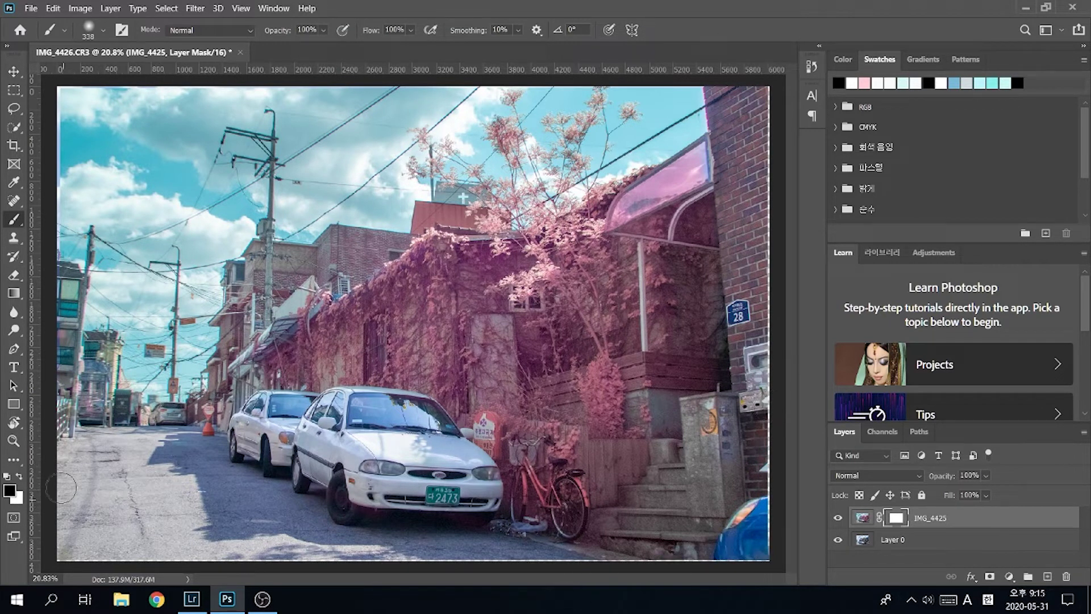
mouse_move(49, 328)
left_mouse_down()
mouse_move(57, 282)
mouse_move(86, 409)
mouse_move(154, 434)
left_mouse_up()
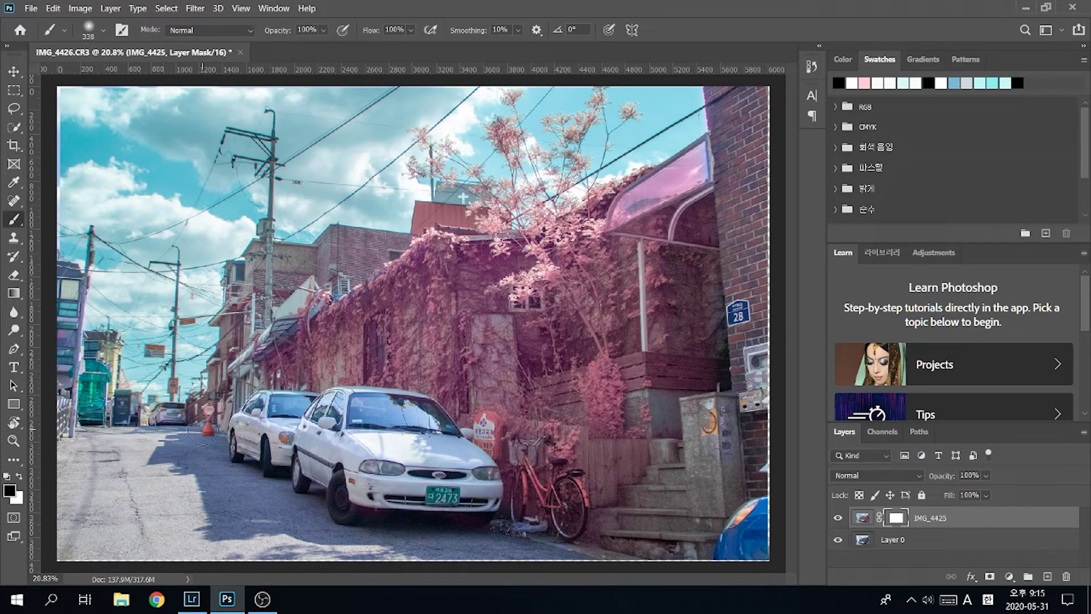
mouse_move(56, 95)
left_mouse_down()
mouse_move(63, 201)
mouse_move(106, 171)
mouse_move(119, 213)
left_mouse_up()
mouse_move(119, 213)
left_mouse_down()
mouse_move(173, 176)
mouse_move(171, 232)
mouse_move(226, 158)
mouse_move(198, 246)
left_mouse_up()
left_click(53, 8)
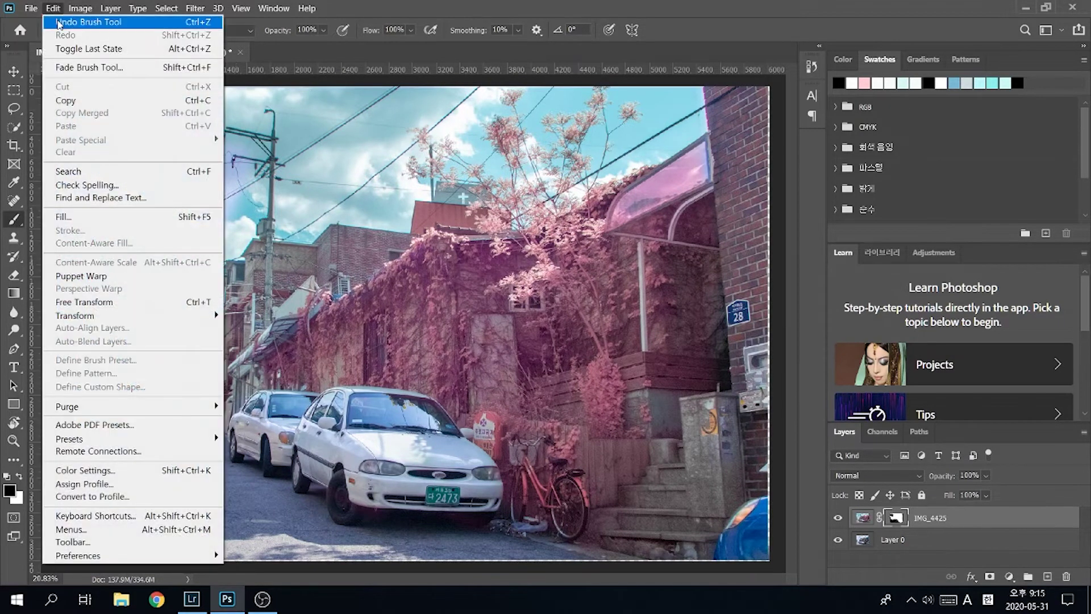
left_click(76, 19)
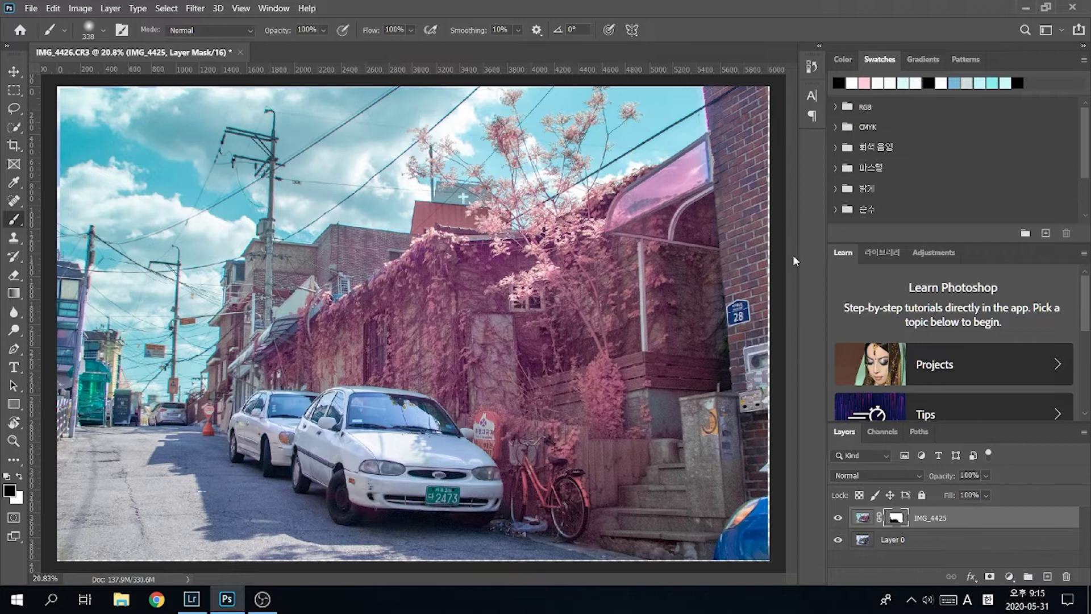
Save the composite as IMG_4426-편집-2.tif and return to Lightroom Classic.
left_click(29, 9)
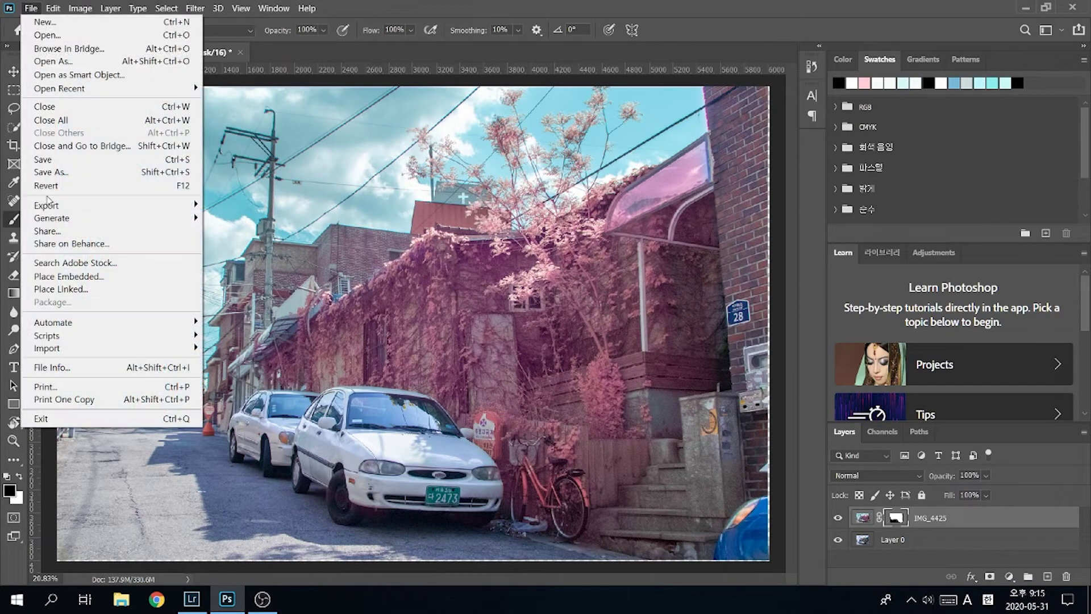
left_click(50, 163)
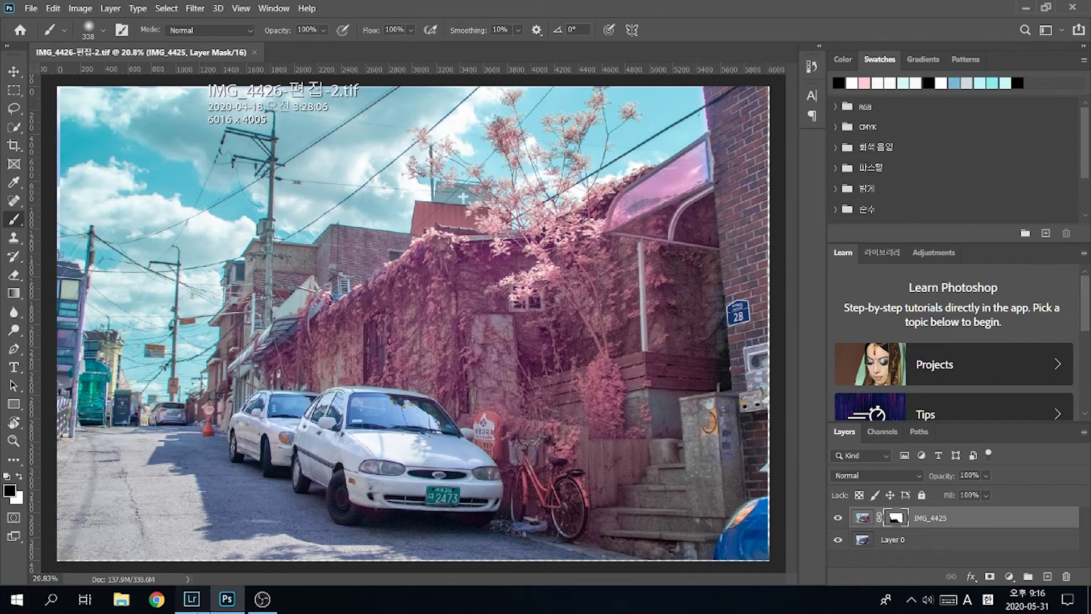
left_click(192, 598)
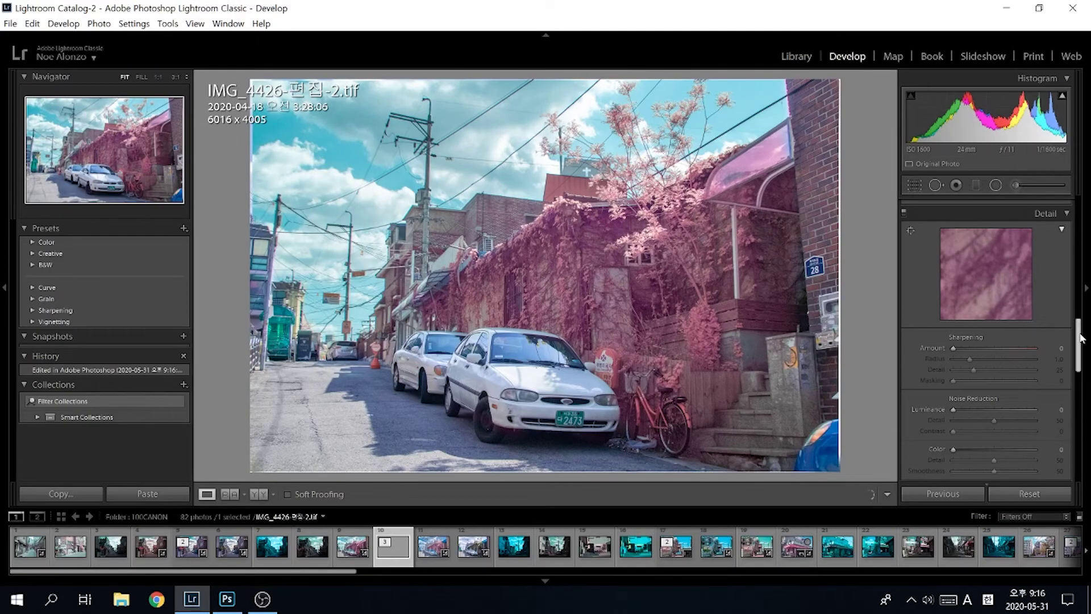
left_click_drag(1079, 338, 1083, 198)
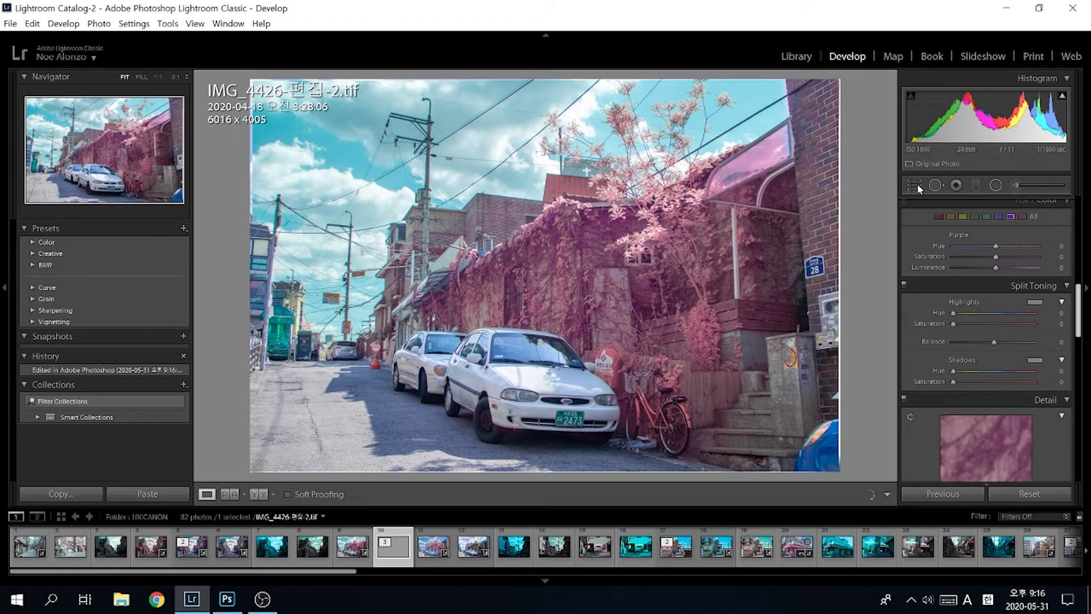